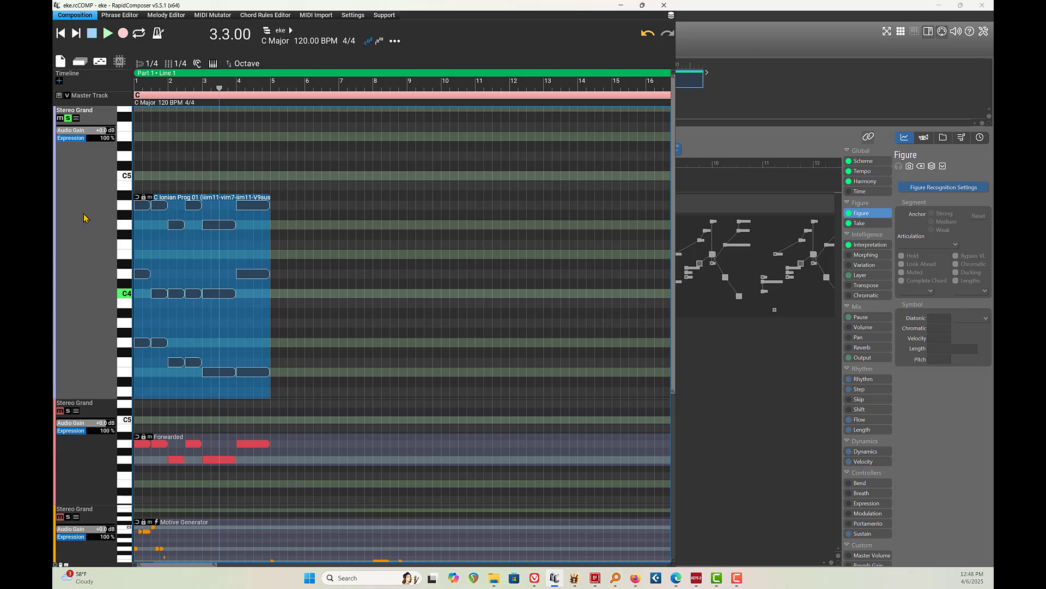
# - Play the composition from the beginning through the C Ionian progression, stop playback, and return to the start
pyautogui.scroll(-1, 82, 217)
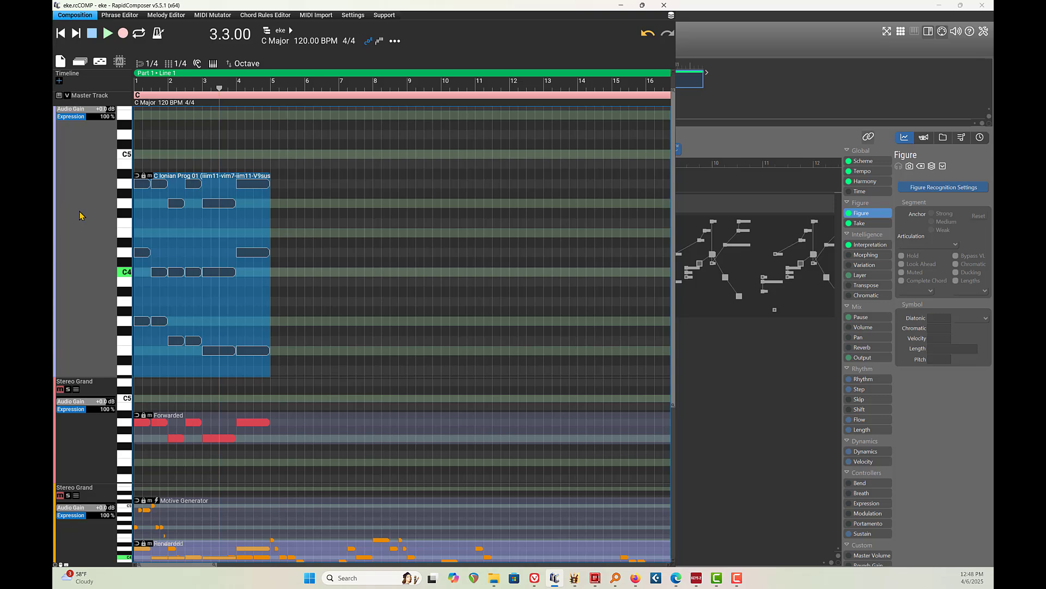
pyautogui.scroll(-2, 79, 216)
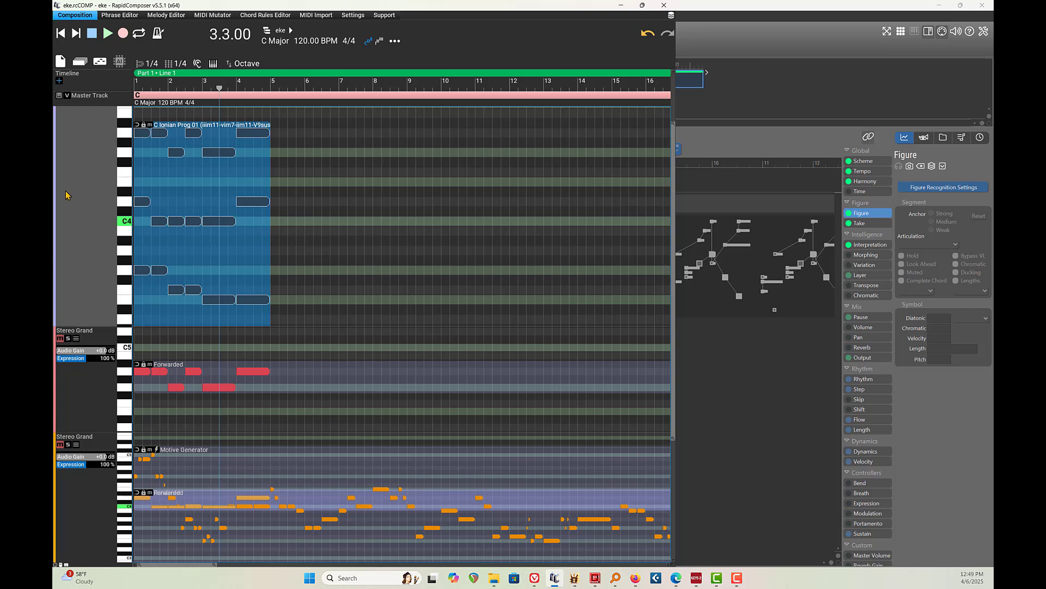
pyautogui.click(62, 35)
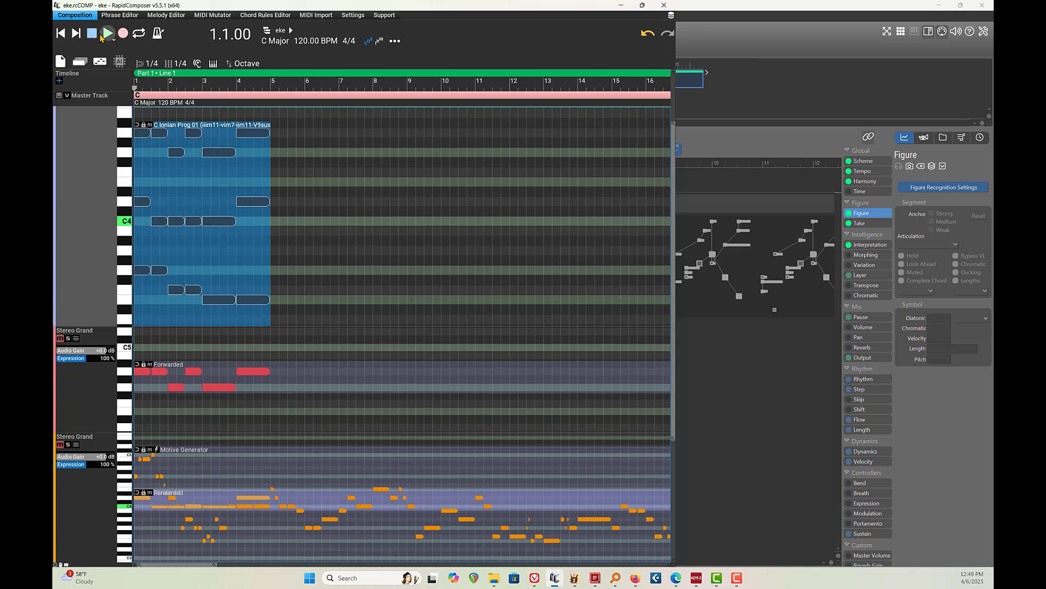
pyautogui.click(107, 34)
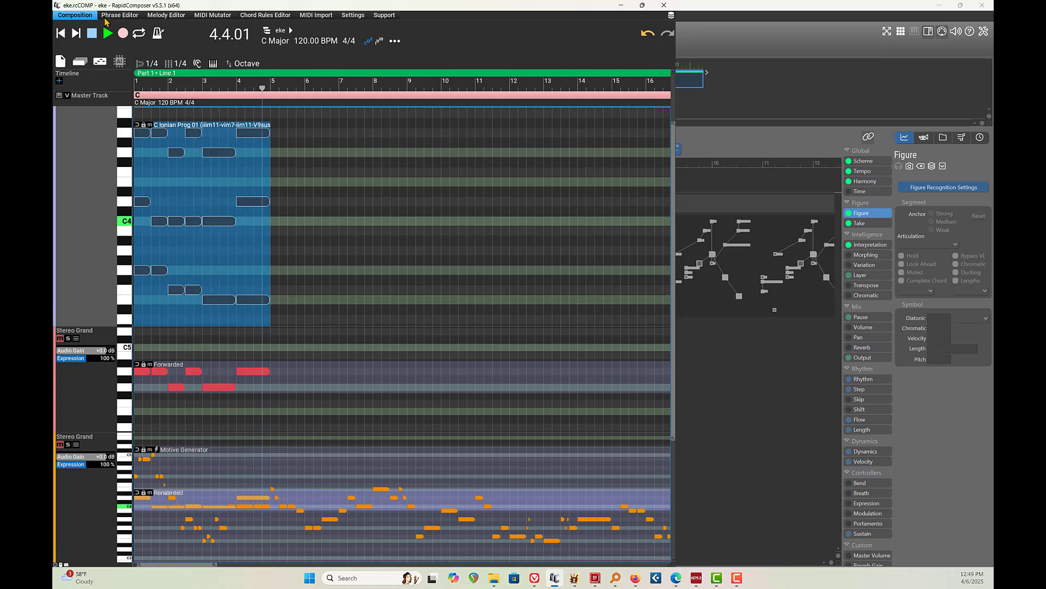
pyautogui.click(92, 33)
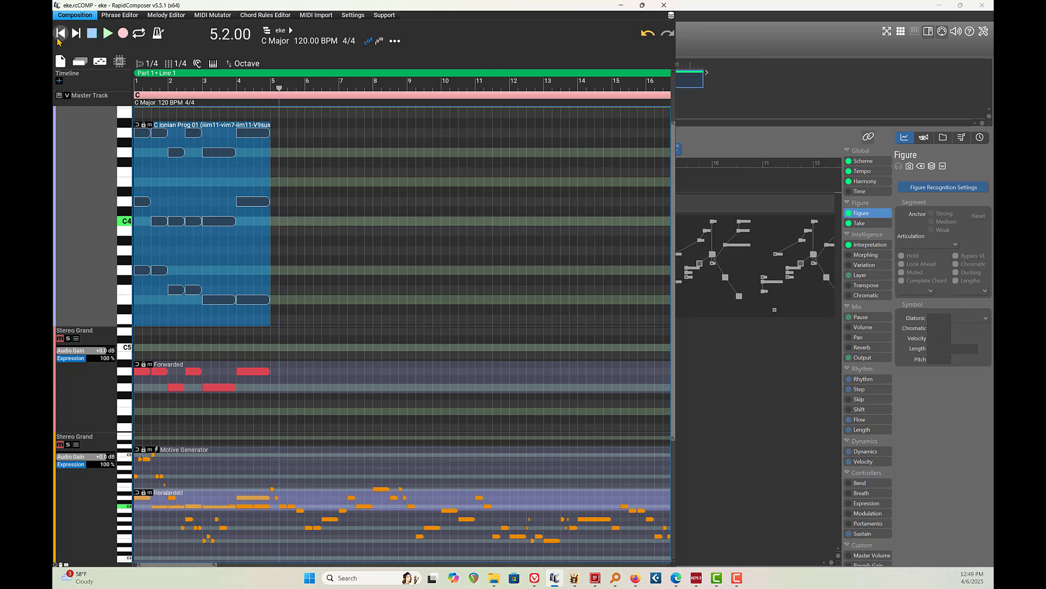
pyautogui.click(60, 34)
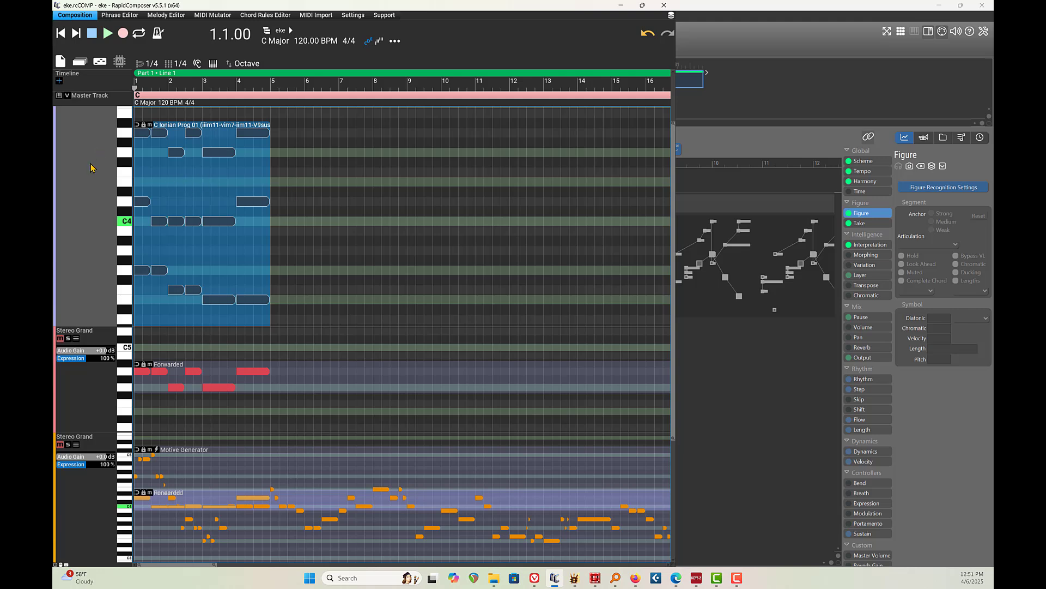
# - Review the note forwarding rules of the first Stereo Grand track and close its settings
pyautogui.scroll(2, 91, 167)
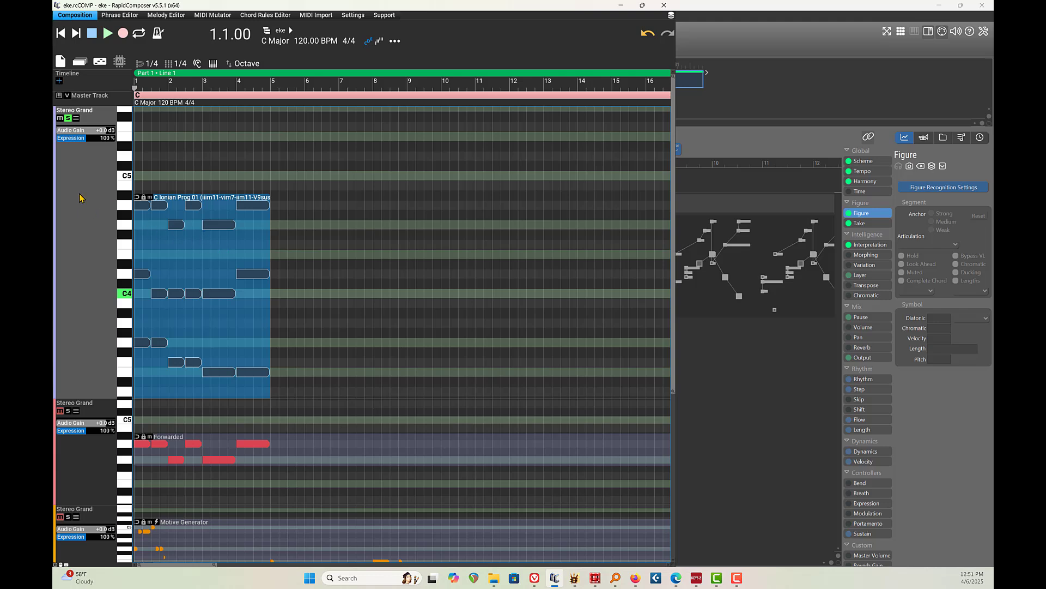
pyautogui.doubleClick(79, 196)
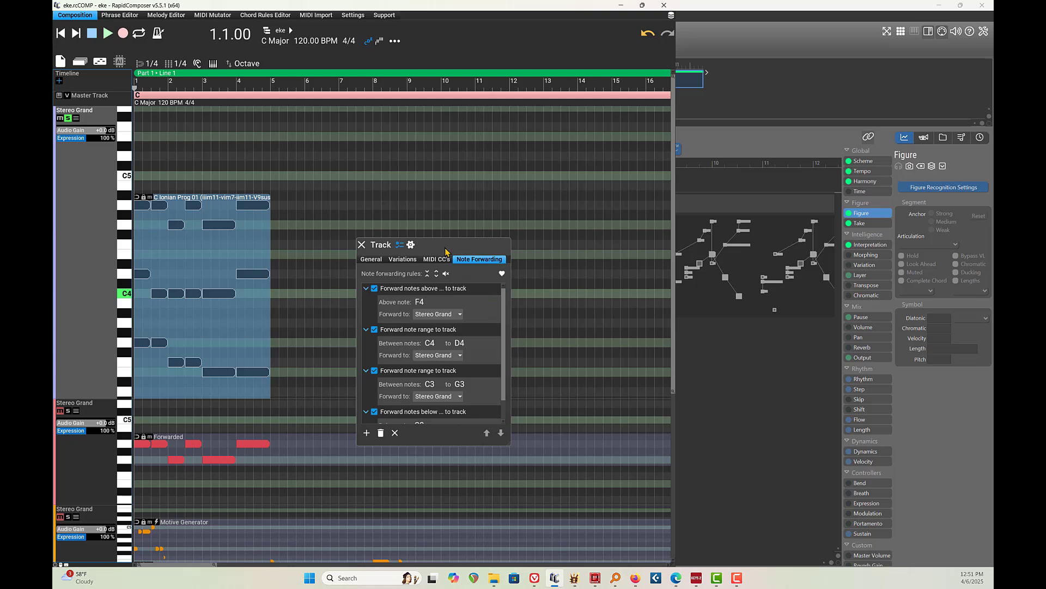
pyautogui.moveTo(445, 244); pyautogui.dragTo(436, 162)
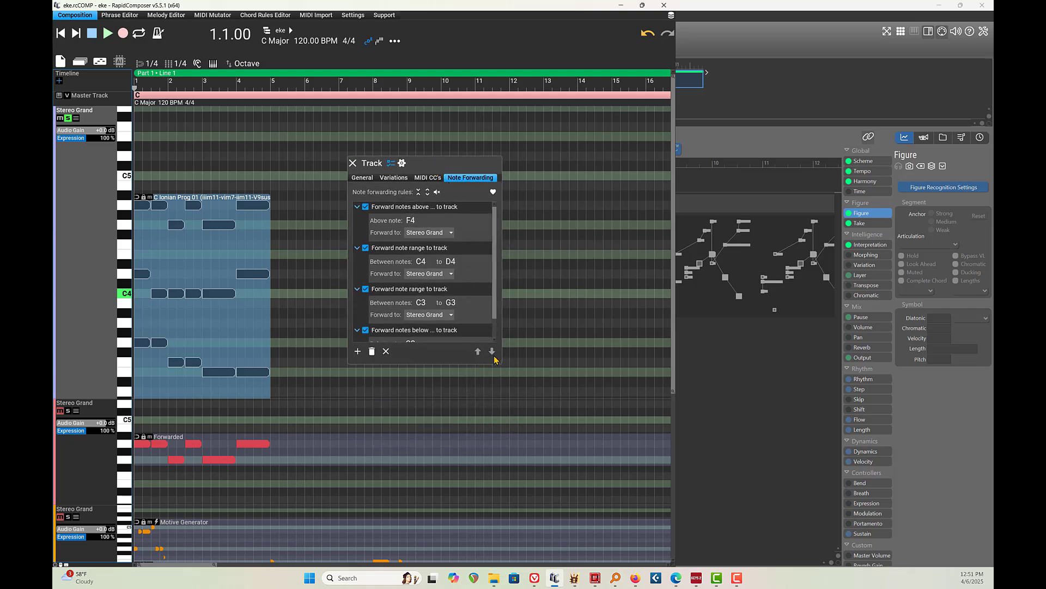
pyautogui.click(352, 163)
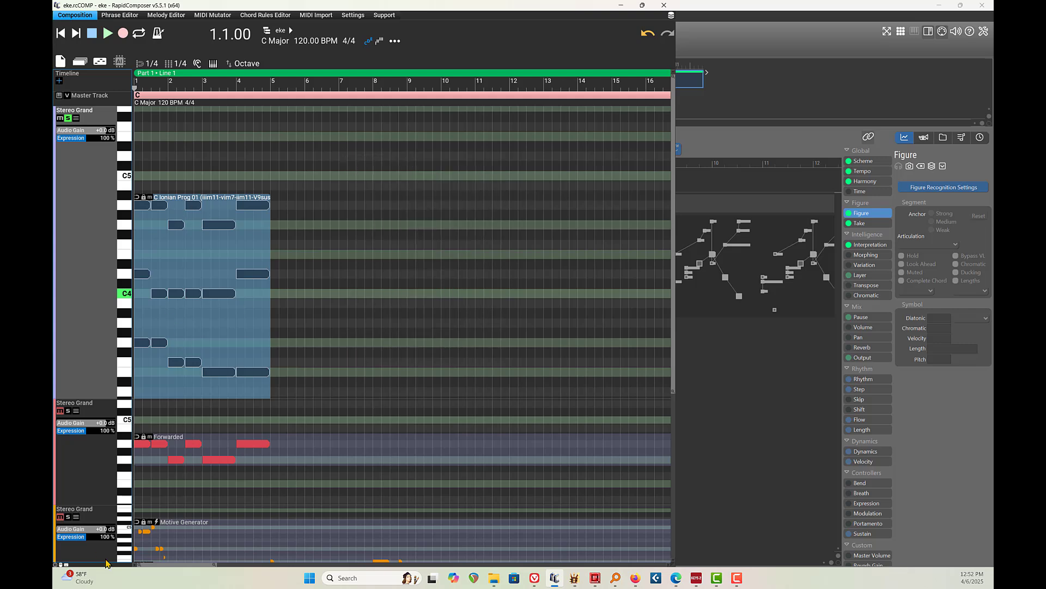
# - Examine the second Stereo Grand track's general settings, variations, MIDI controllers and note forwarding rules
pyautogui.doubleClick(91, 466)
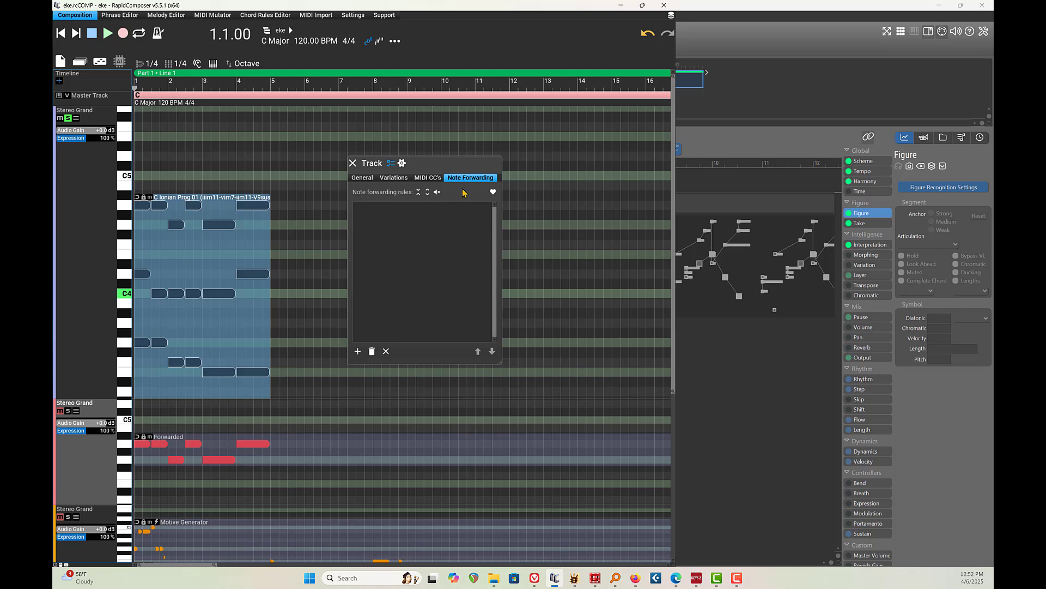
pyautogui.click(367, 177)
pyautogui.click(390, 179)
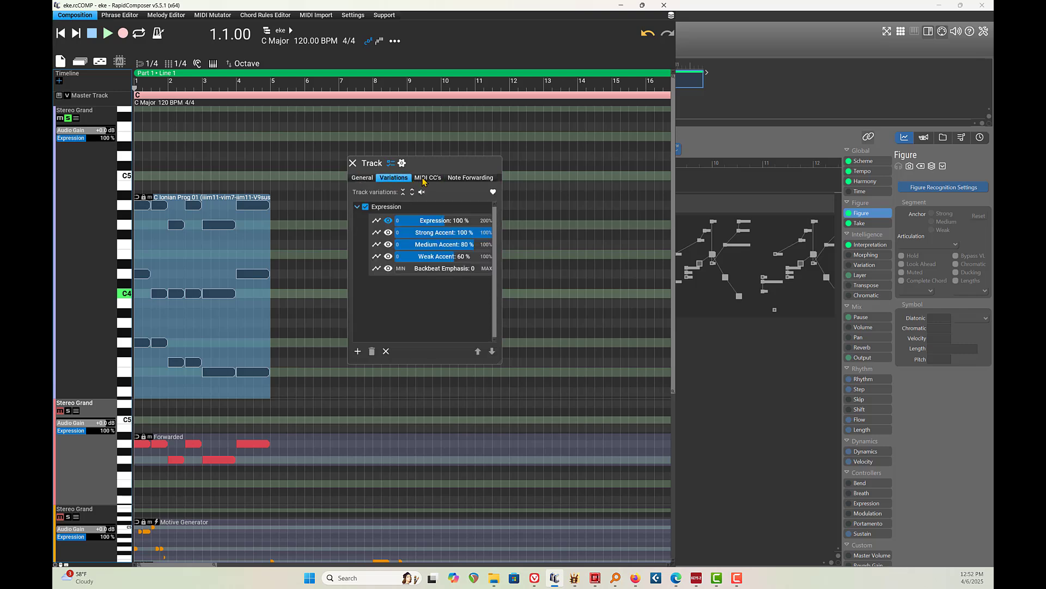
pyautogui.click(425, 179)
pyautogui.click(365, 182)
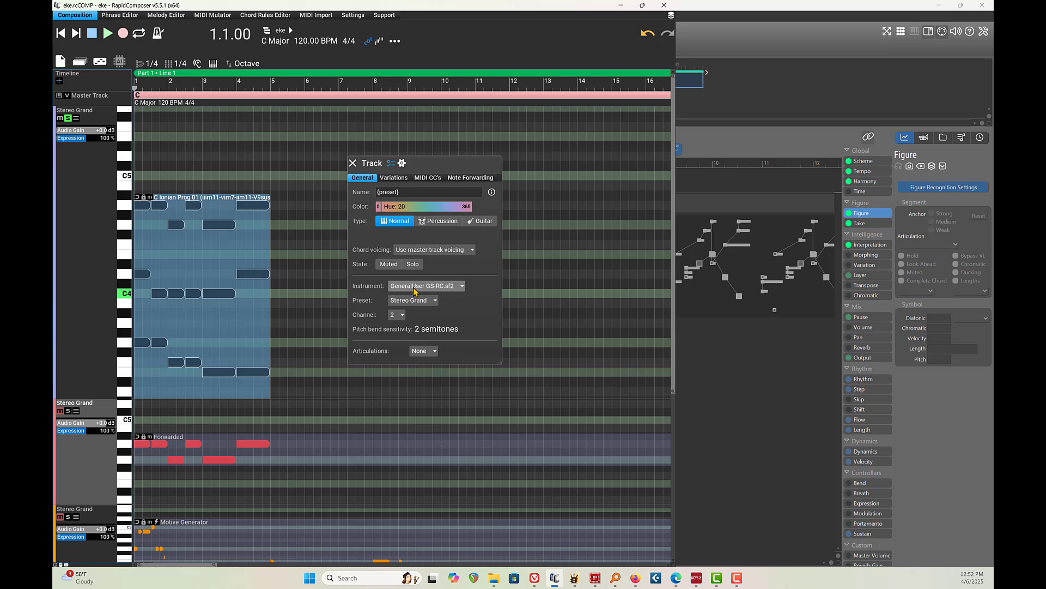
pyautogui.click(389, 264)
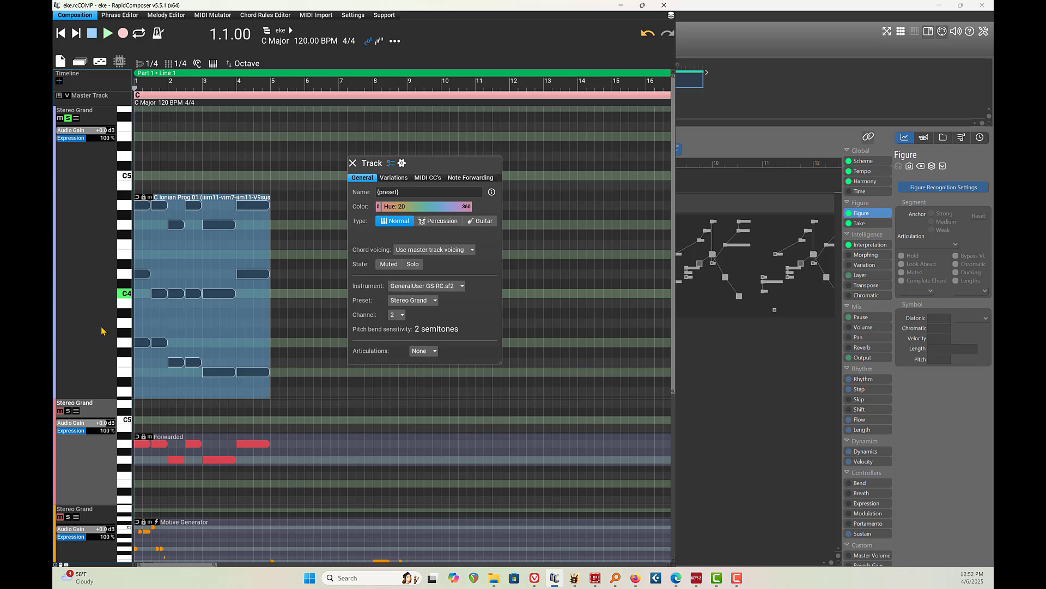
pyautogui.click(428, 179)
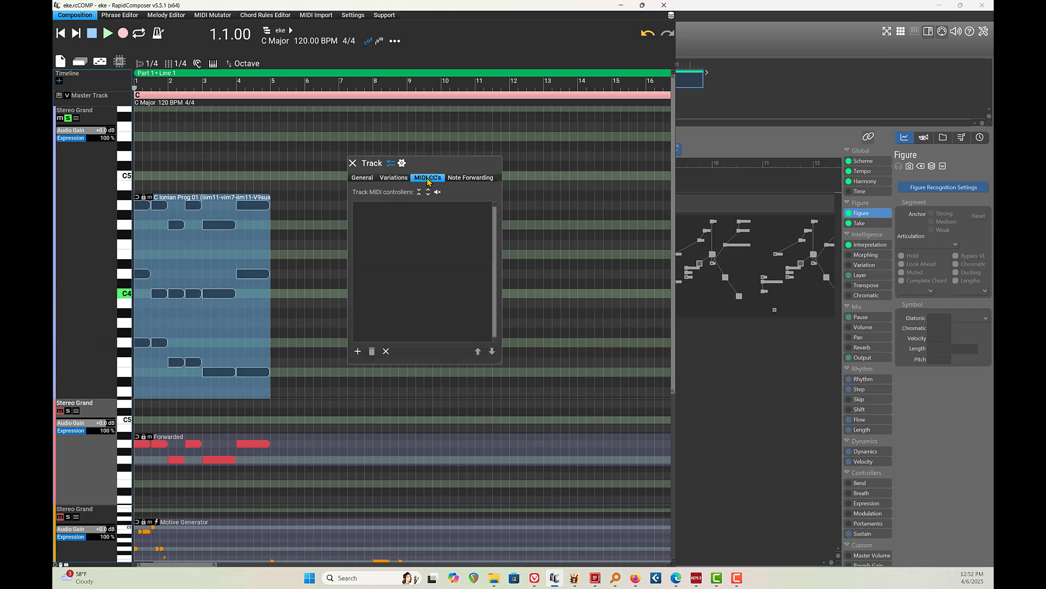
pyautogui.click(467, 179)
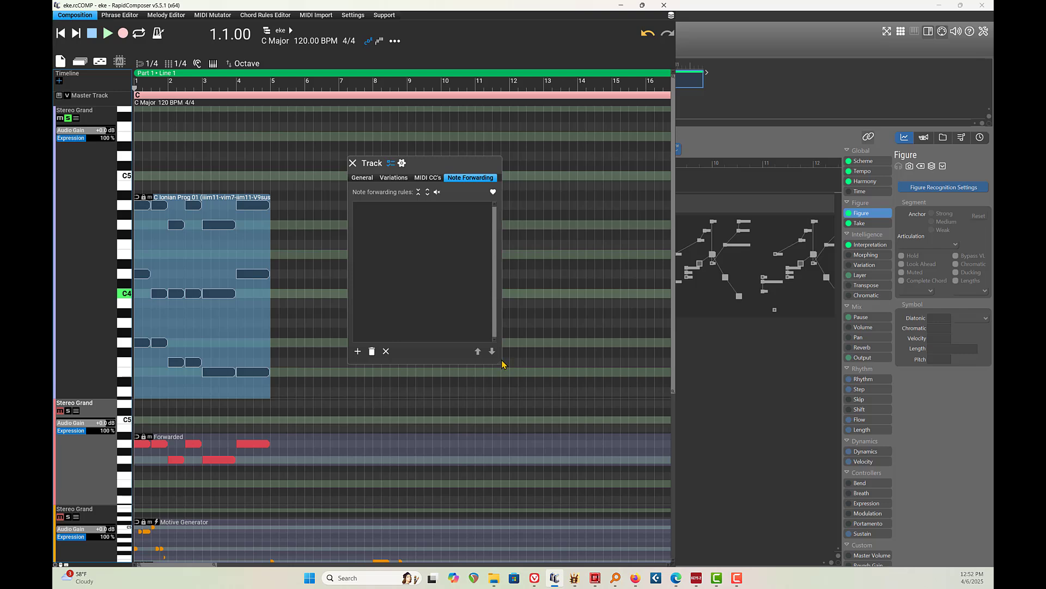
pyautogui.moveTo(502, 364); pyautogui.dragTo(519, 362)
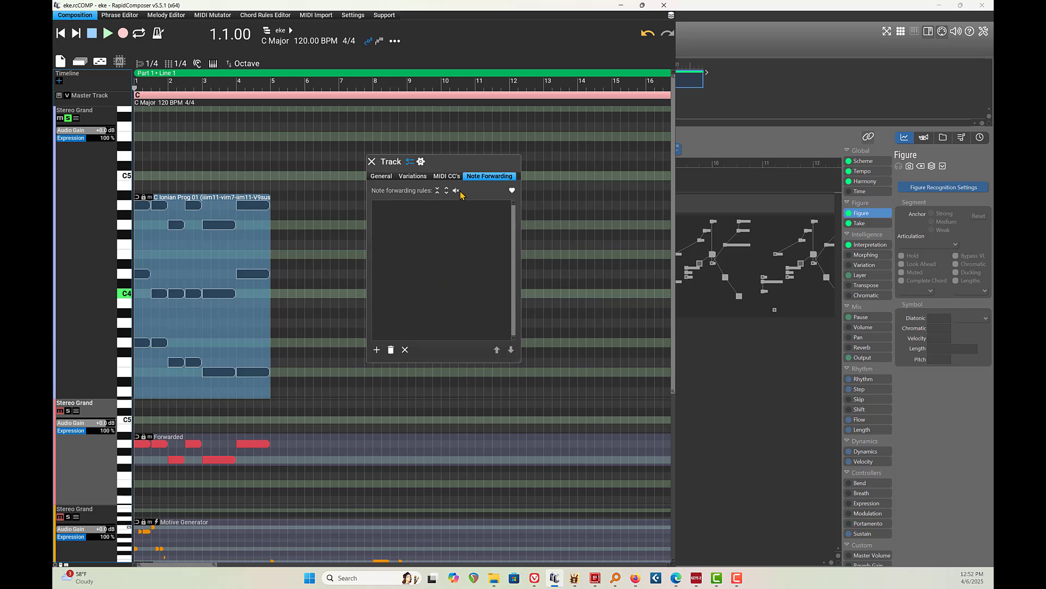
# - Add a "Forward notes below ... to track" rule to the second Stereo Grand track with D2 as the threshold note
pyautogui.click(377, 350)
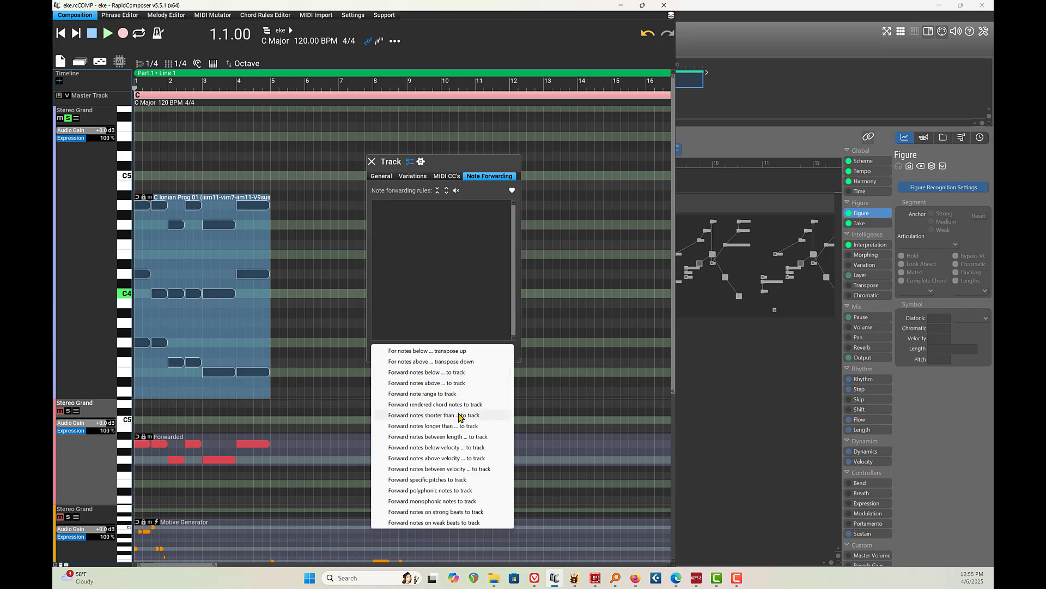
pyautogui.click(412, 373)
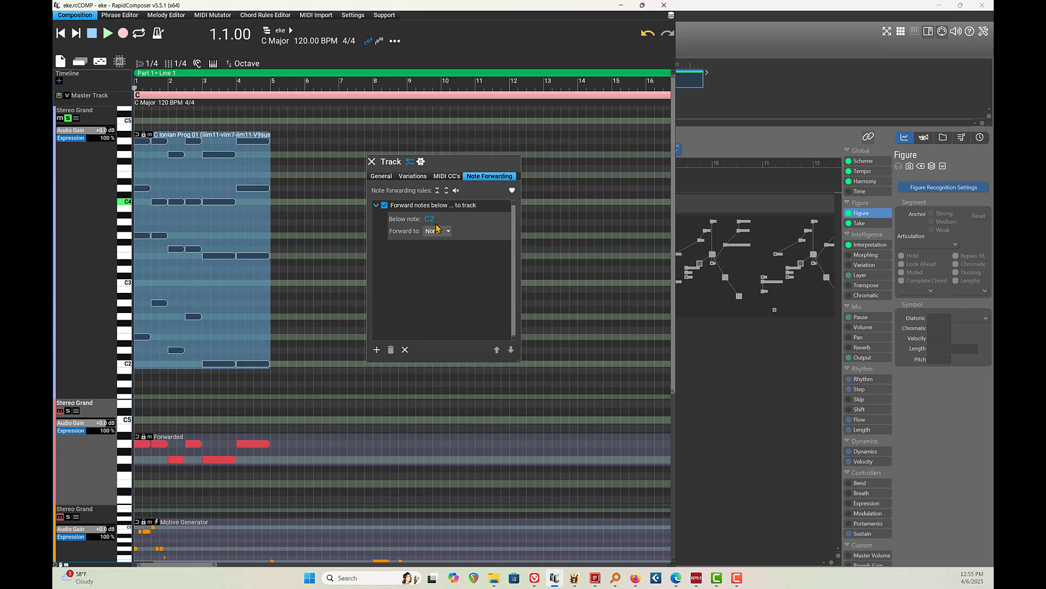
pyautogui.moveTo(433, 222); pyautogui.dragTo(434, 209)
pyautogui.click(433, 219)
pyautogui.click(439, 232)
pyautogui.click(440, 233)
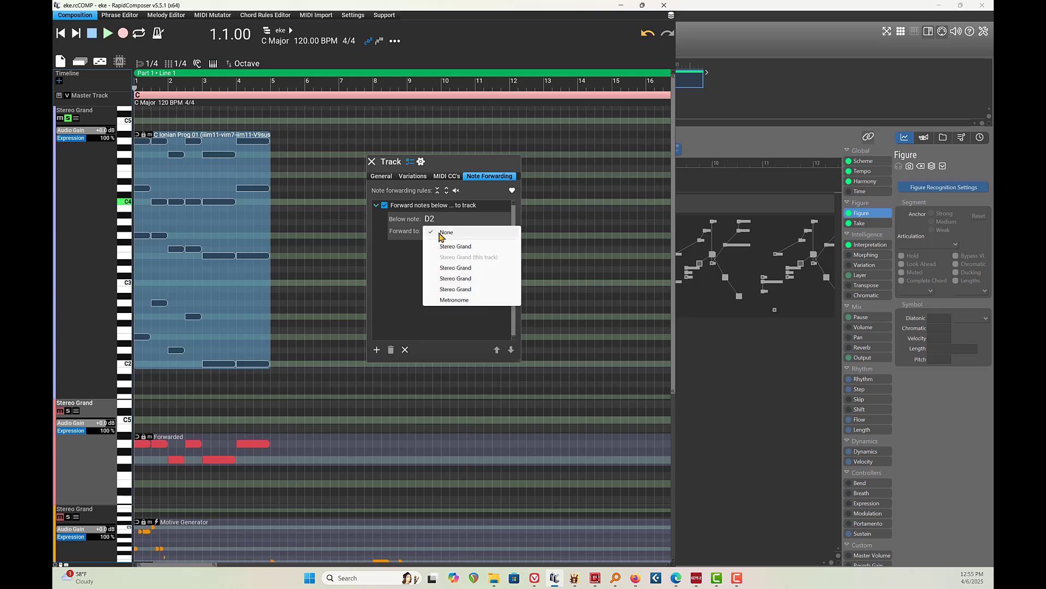
pyautogui.click(404, 275)
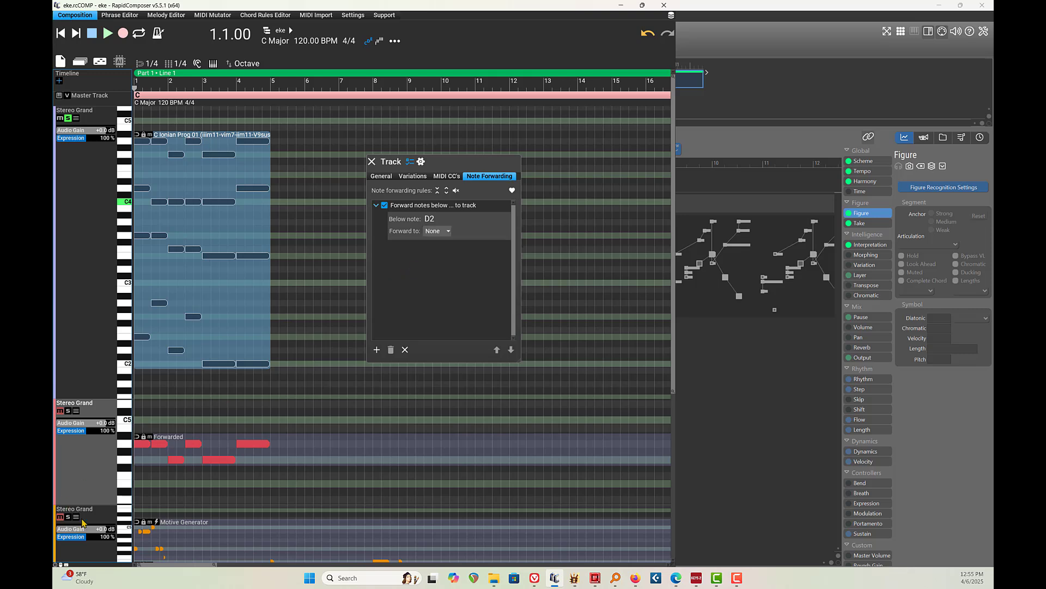
# - Review the destination tracks available for the rule that forwards notes below D2
pyautogui.scroll(-1, 95, 494)
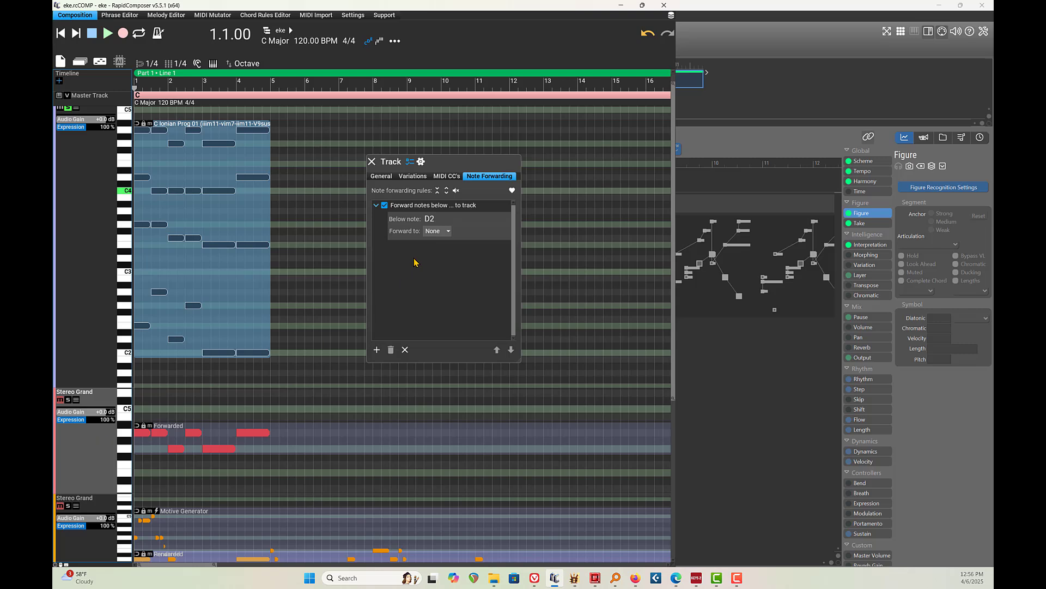
pyautogui.click(440, 232)
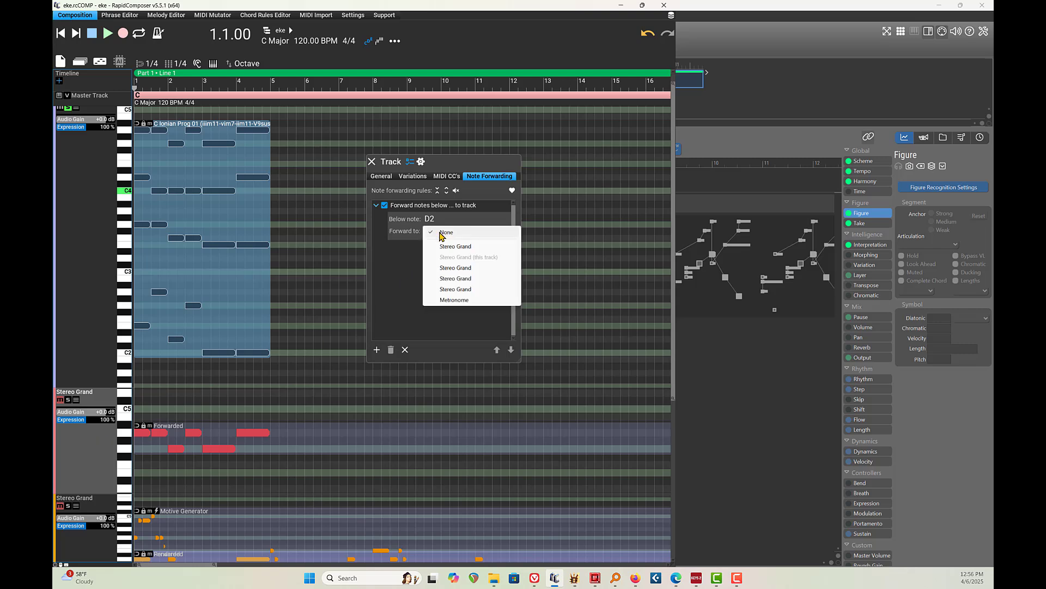
pyautogui.click(440, 233)
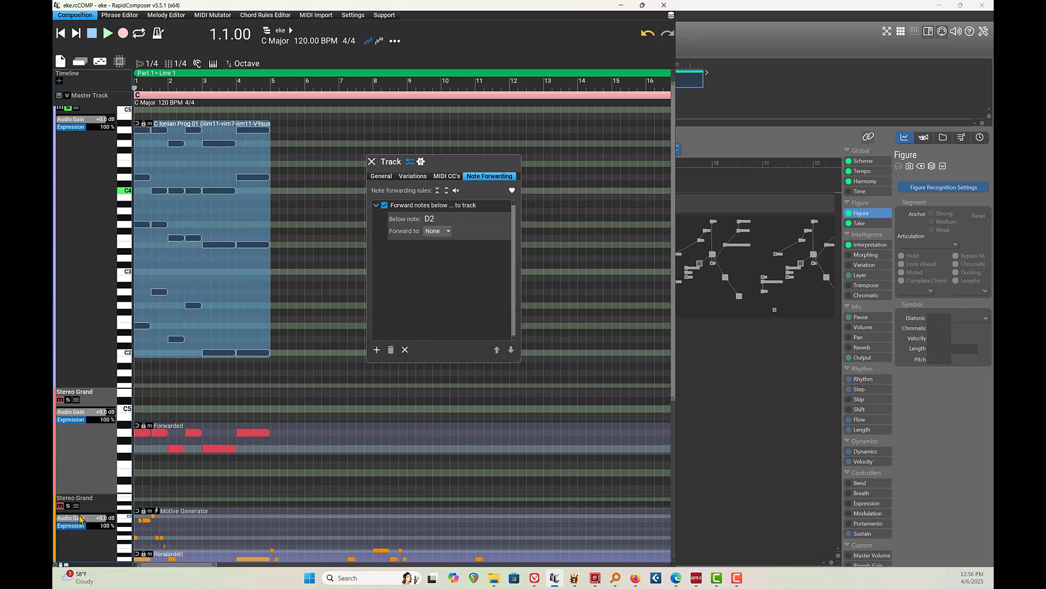
pyautogui.click(431, 233)
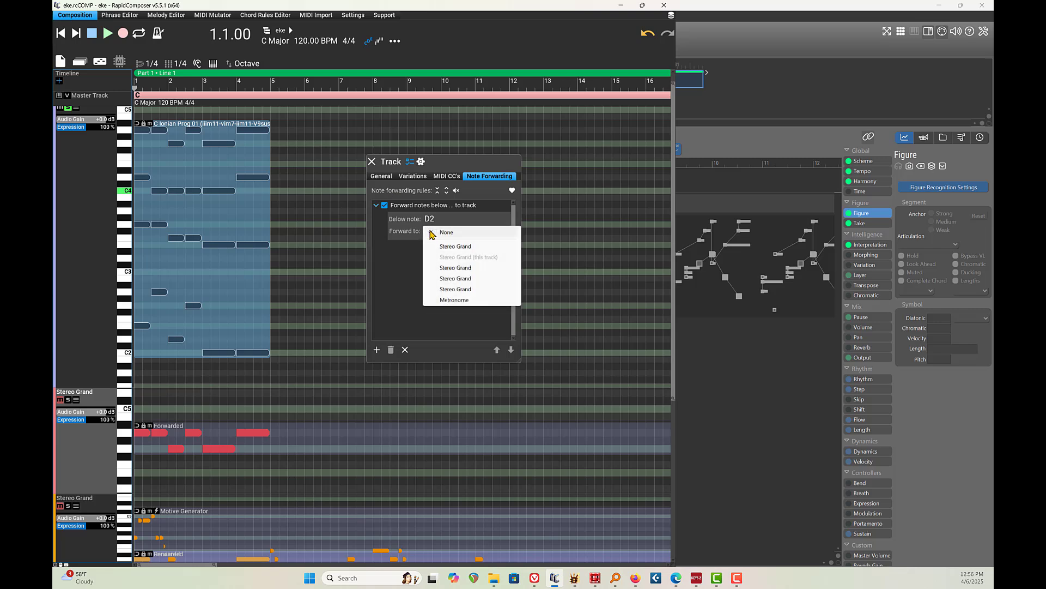
pyautogui.click(407, 264)
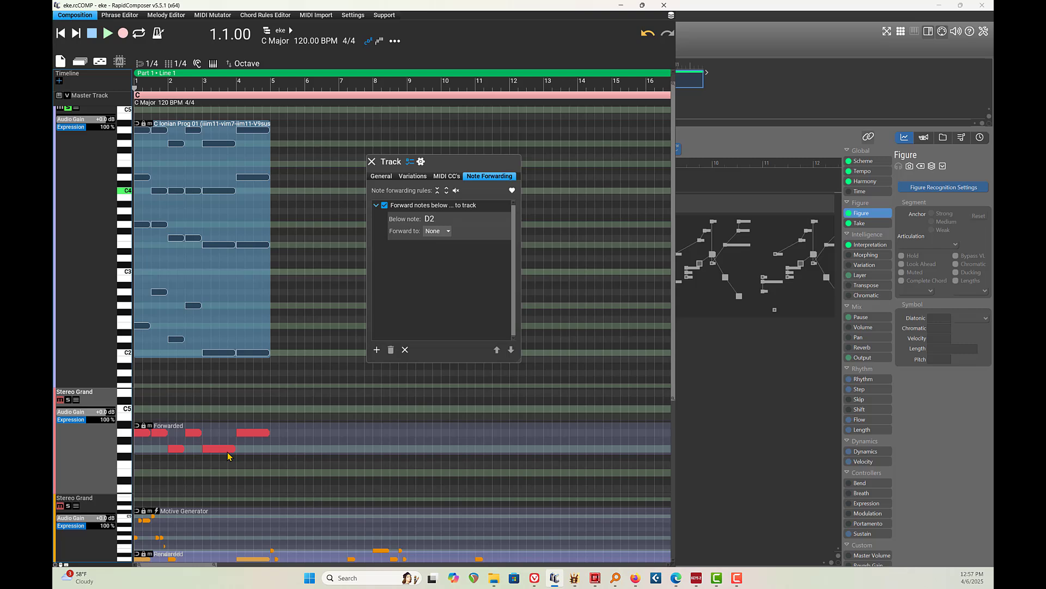
pyautogui.click(443, 233)
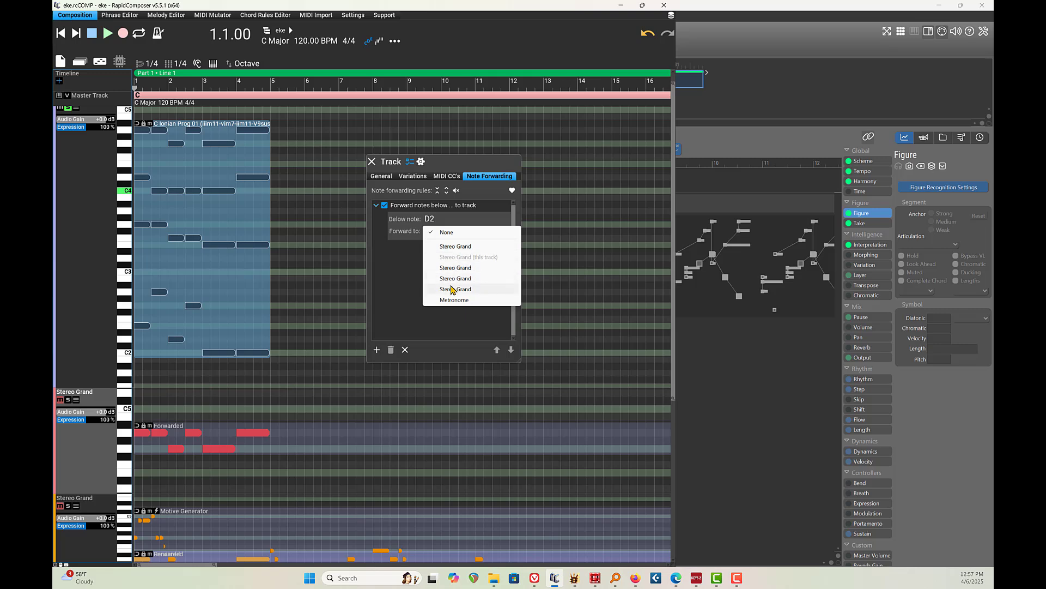
pyautogui.click(388, 274)
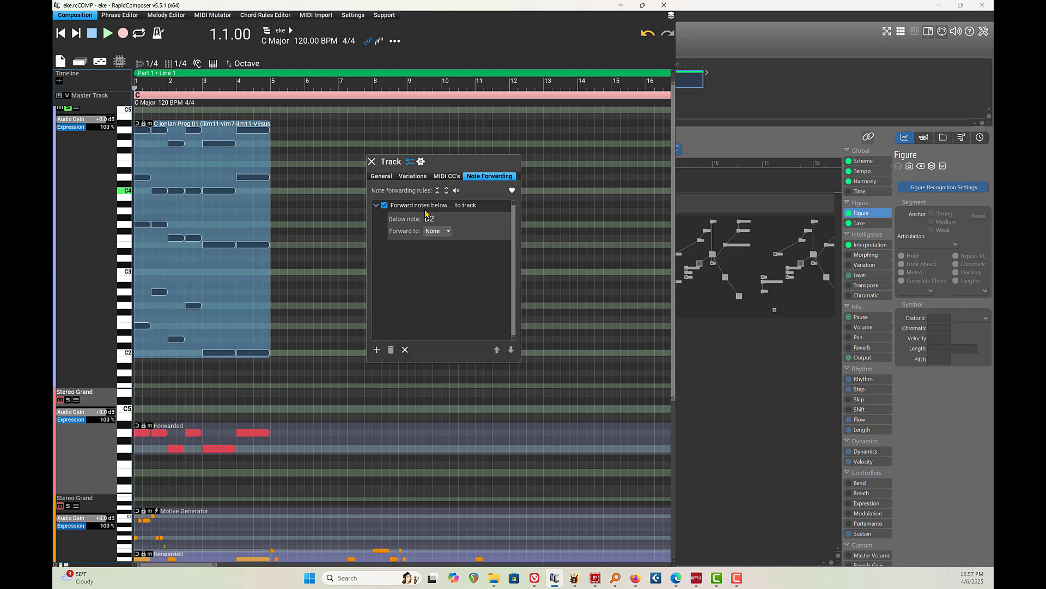
# - Add two "For notes below ... transpose up" rules and look over the available rule types
pyautogui.click(376, 349)
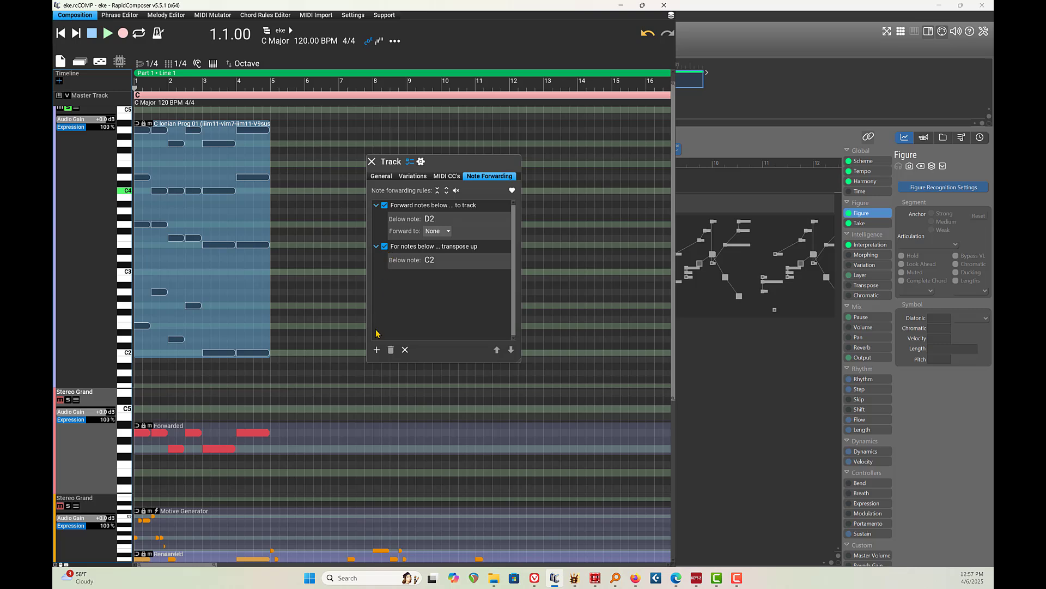
pyautogui.click(376, 350)
pyautogui.click(378, 351)
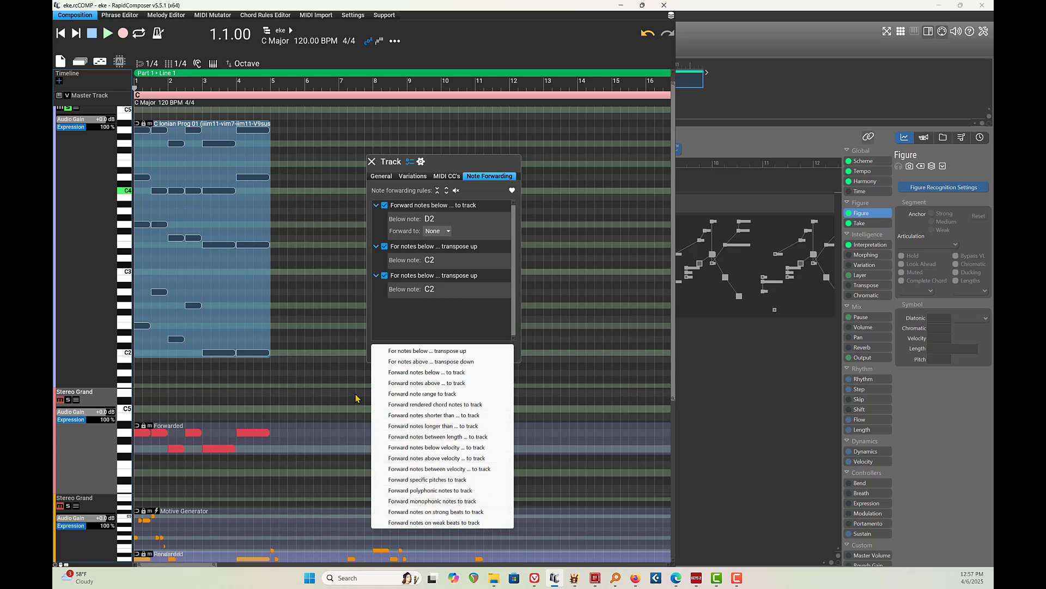
pyautogui.click(334, 335)
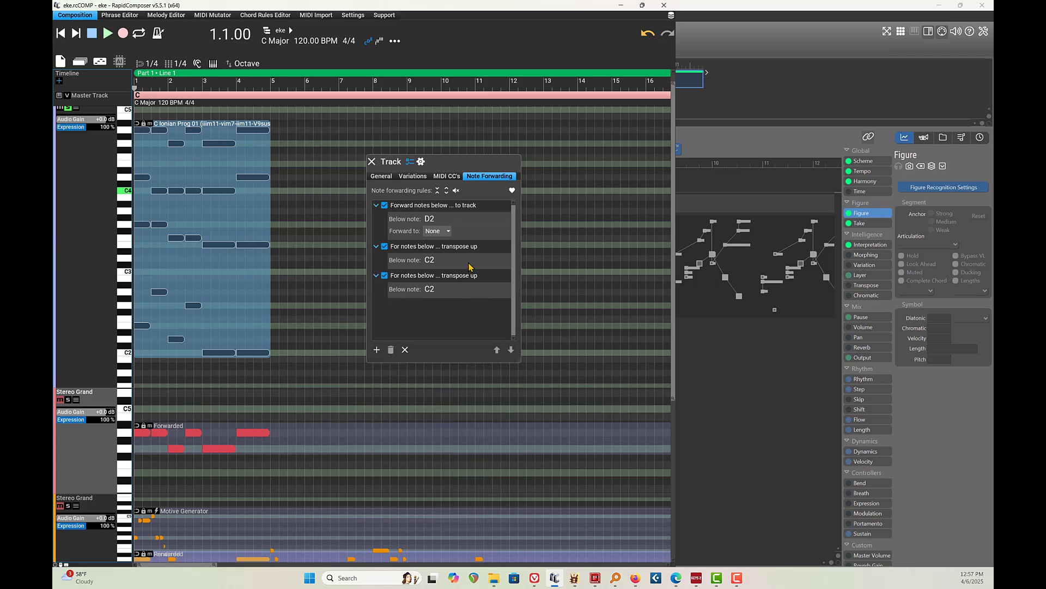
# - Delete both transpose-up rules and the D2 forwarding rule from the second Stereo Grand track
pyautogui.click(412, 277)
pyautogui.click(390, 349)
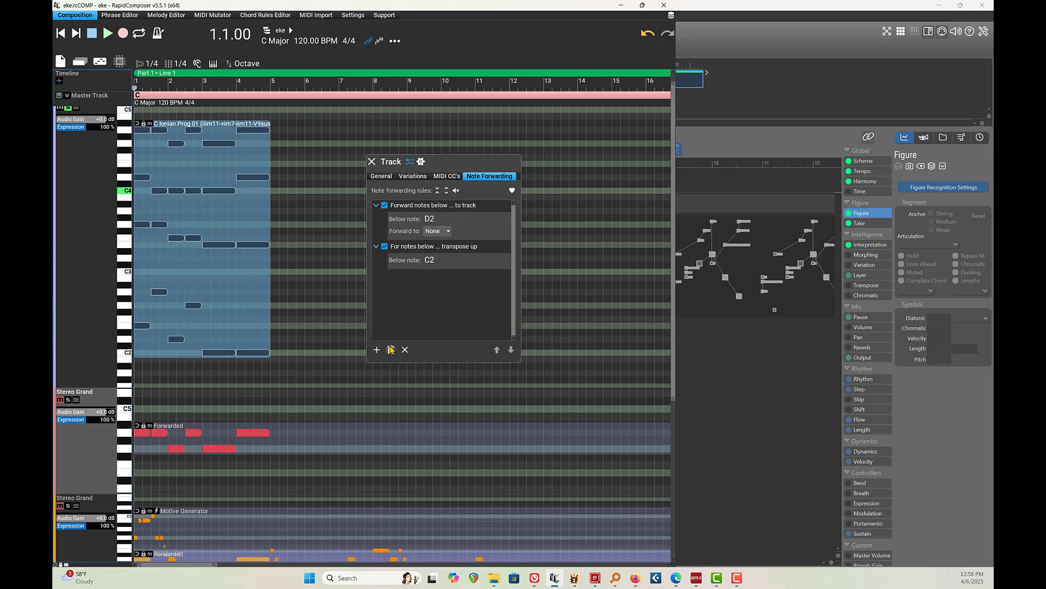
pyautogui.click(407, 249)
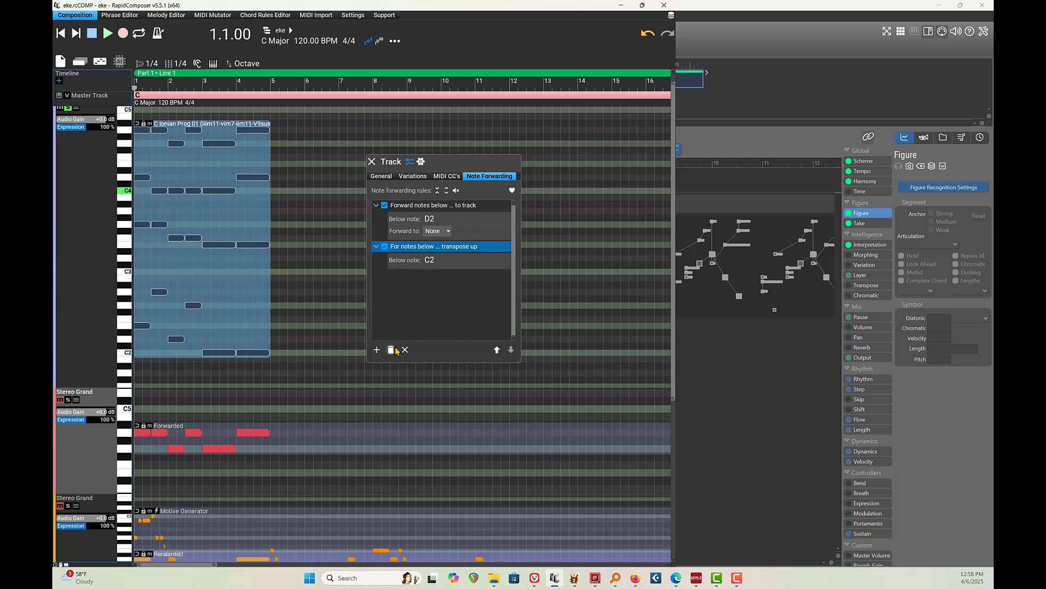
pyautogui.click(391, 350)
pyautogui.click(408, 217)
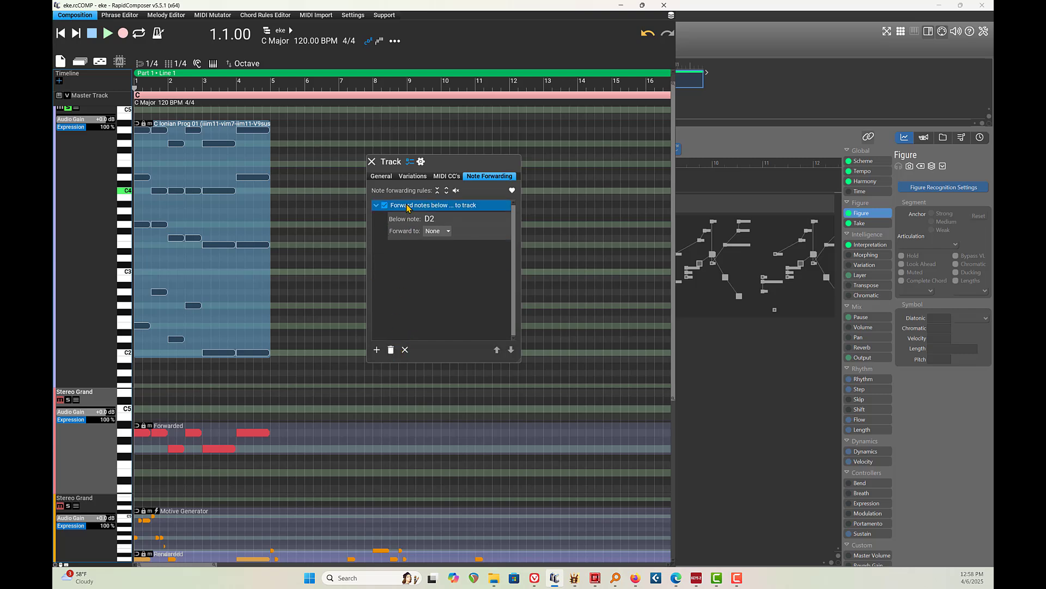
pyautogui.click(391, 349)
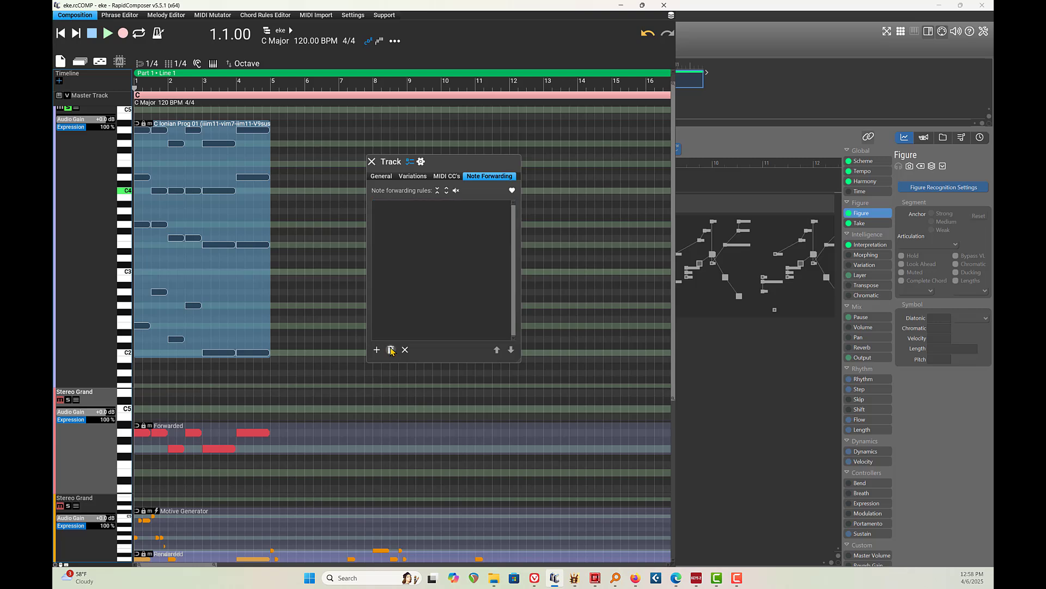
# - Close the track settings and compare the source chord progression with the forwarded notes on the Stereo Grand tracks below it
pyautogui.click(372, 162)
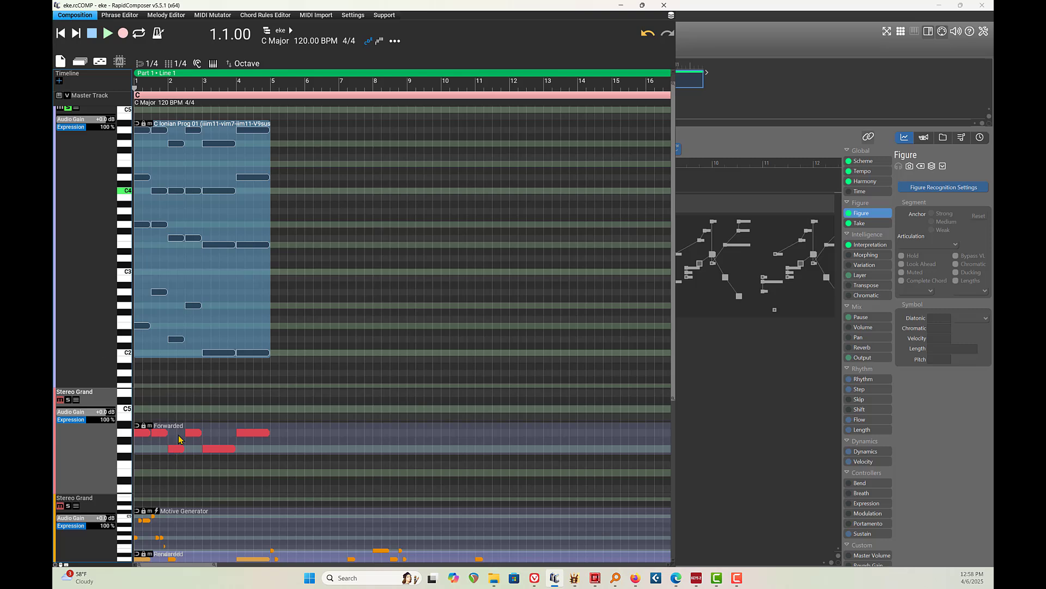
pyautogui.scroll(-3, 297, 422)
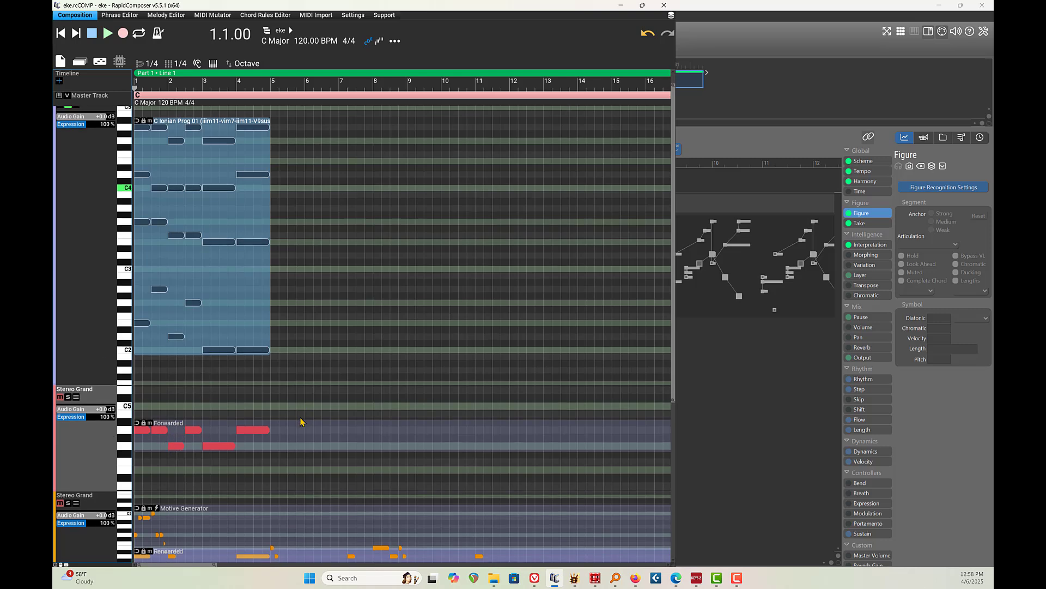
pyautogui.scroll(-5, 286, 423)
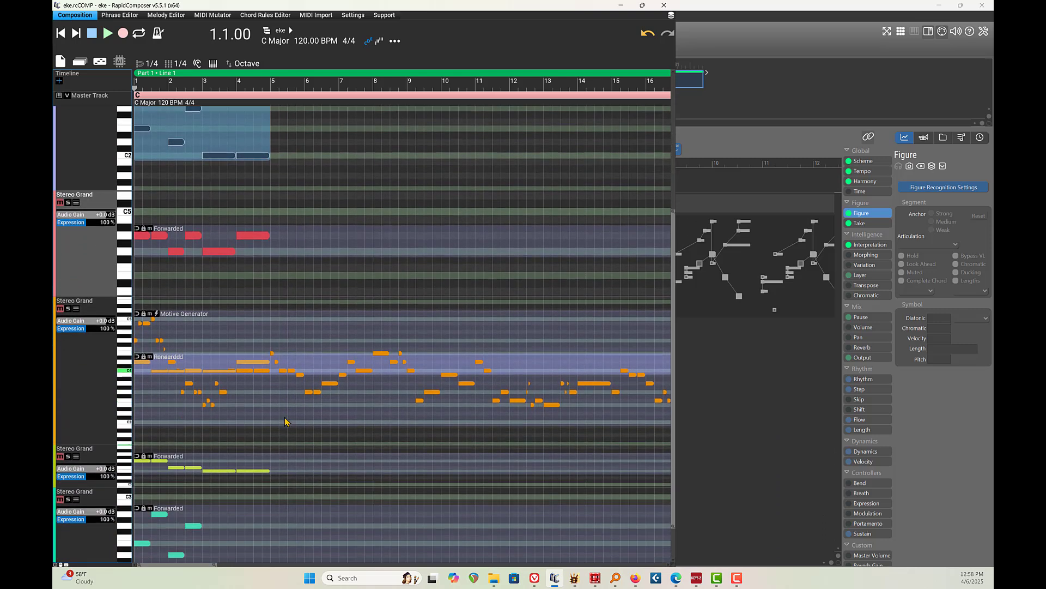
pyautogui.scroll(3, 286, 423)
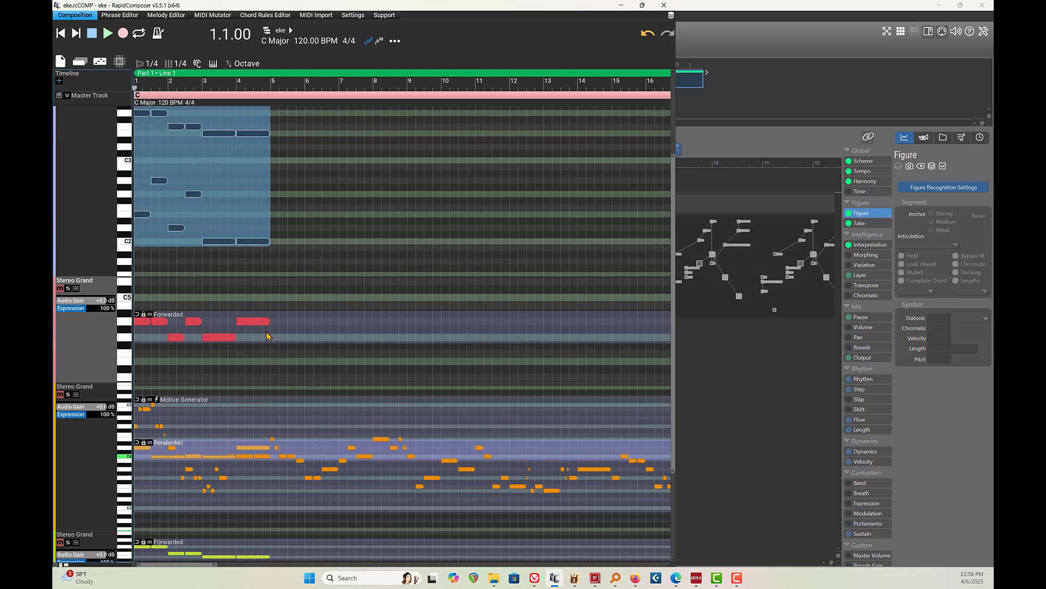
pyautogui.scroll(-1, 266, 334)
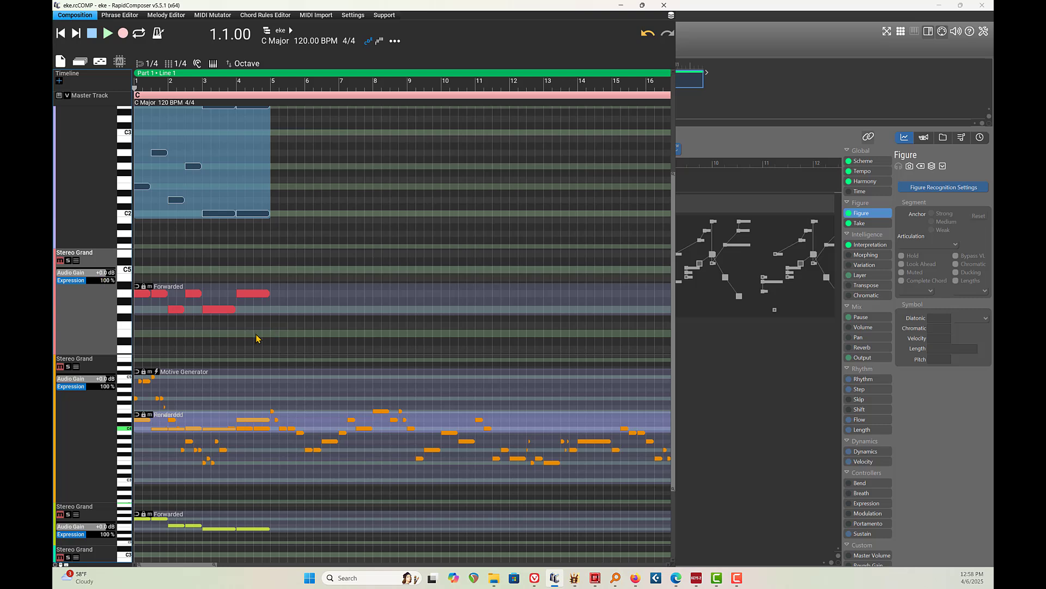
pyautogui.scroll(-1, 239, 321)
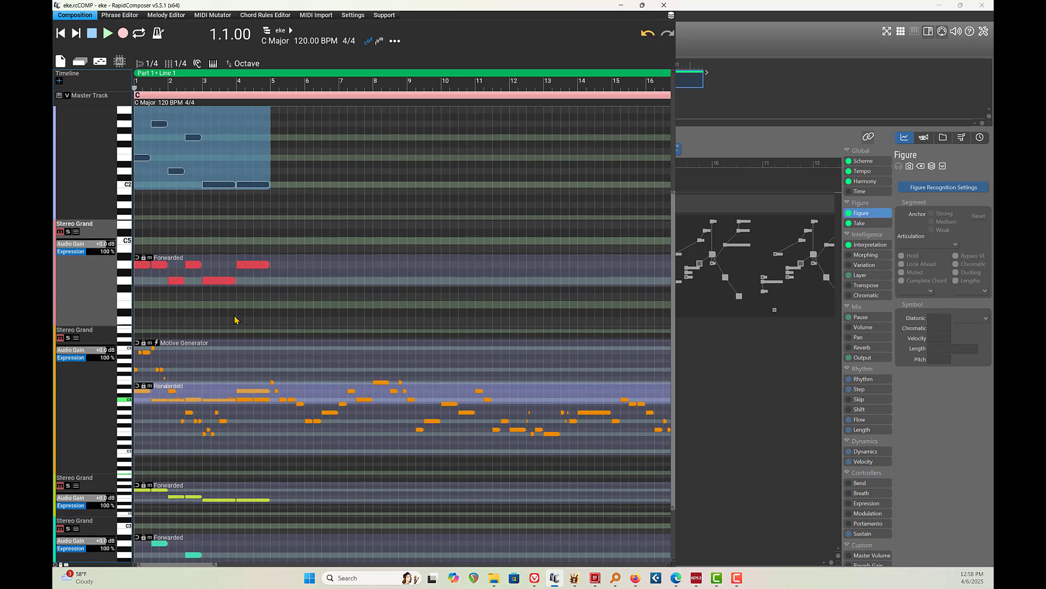
pyautogui.scroll(-2, 235, 320)
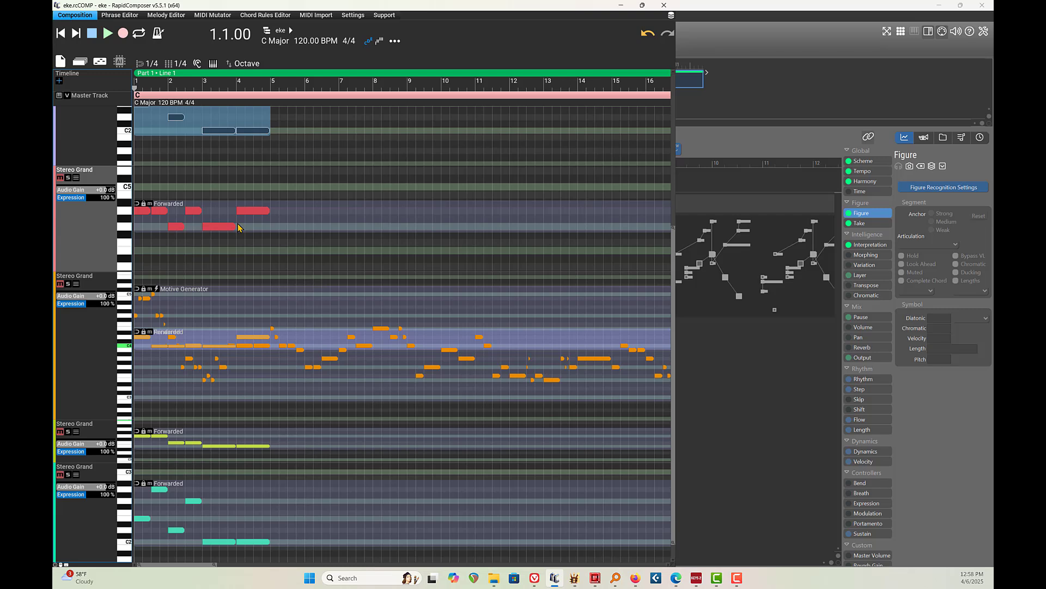
pyautogui.scroll(4, 228, 256)
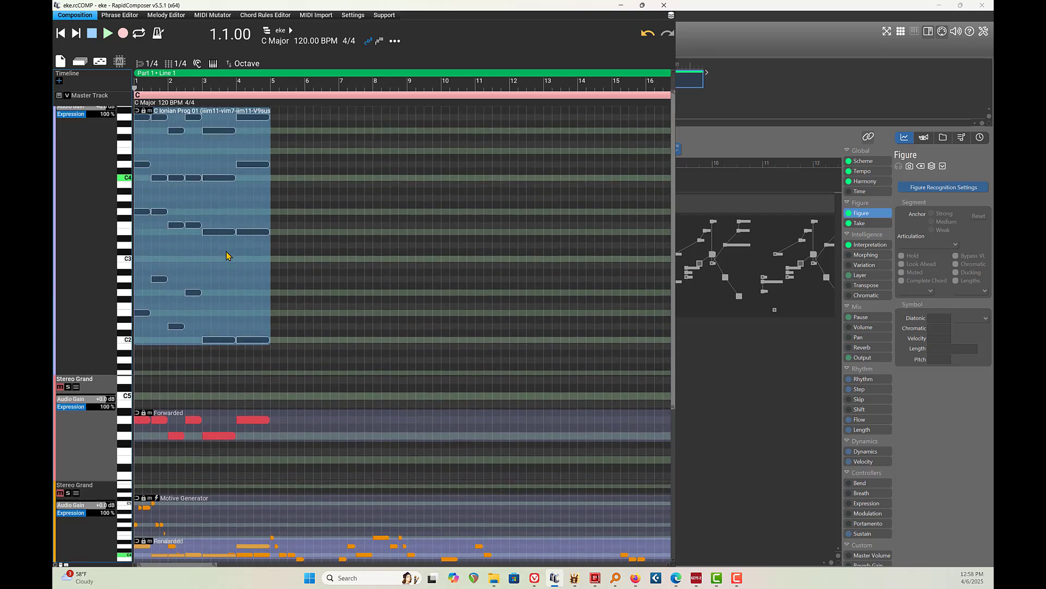
pyautogui.scroll(1, 228, 256)
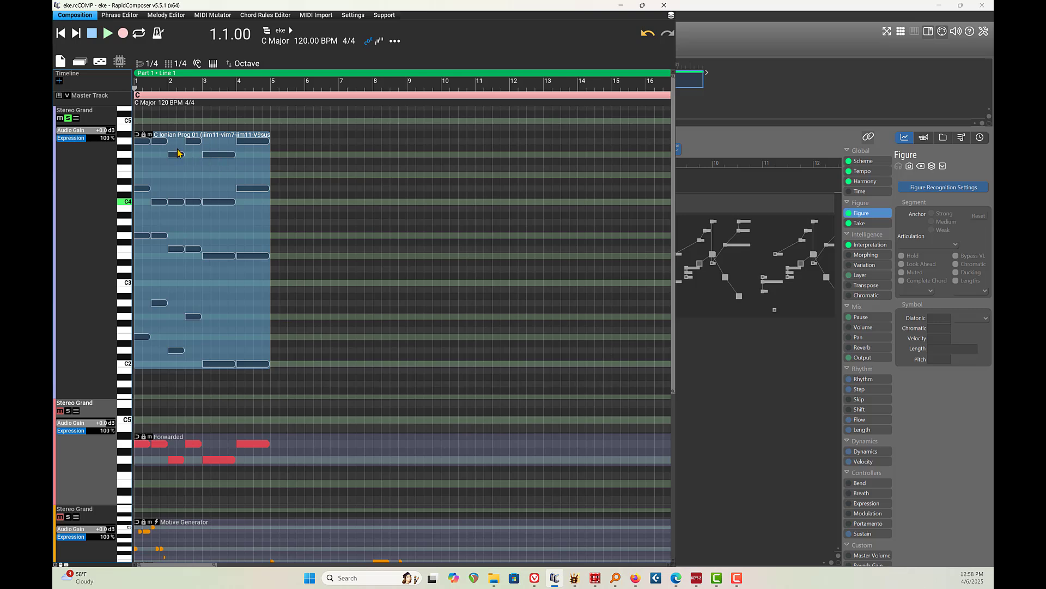
pyautogui.scroll(-1, 316, 297)
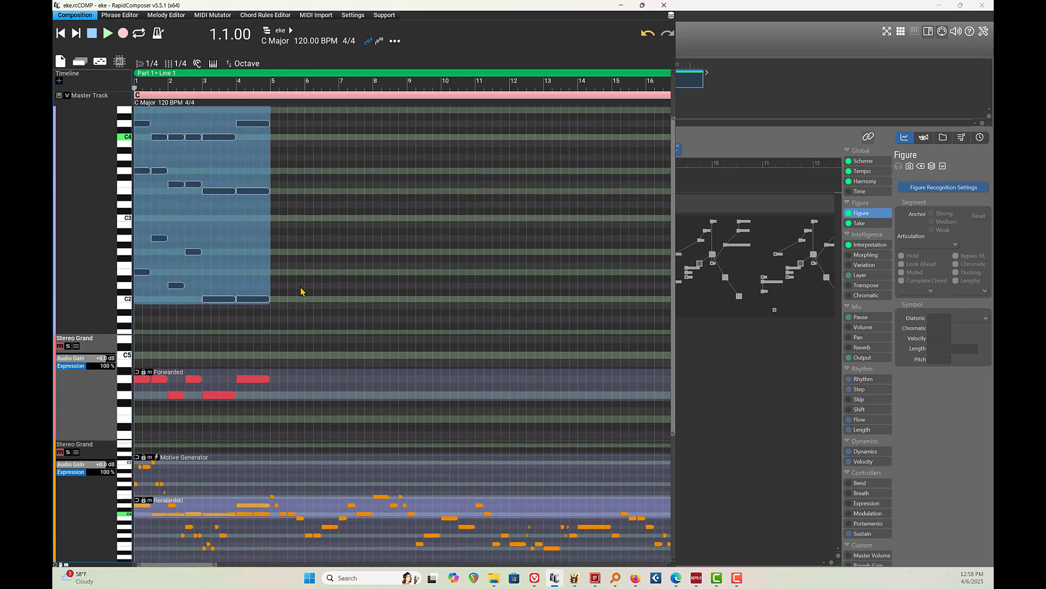
pyautogui.scroll(-1, 301, 288)
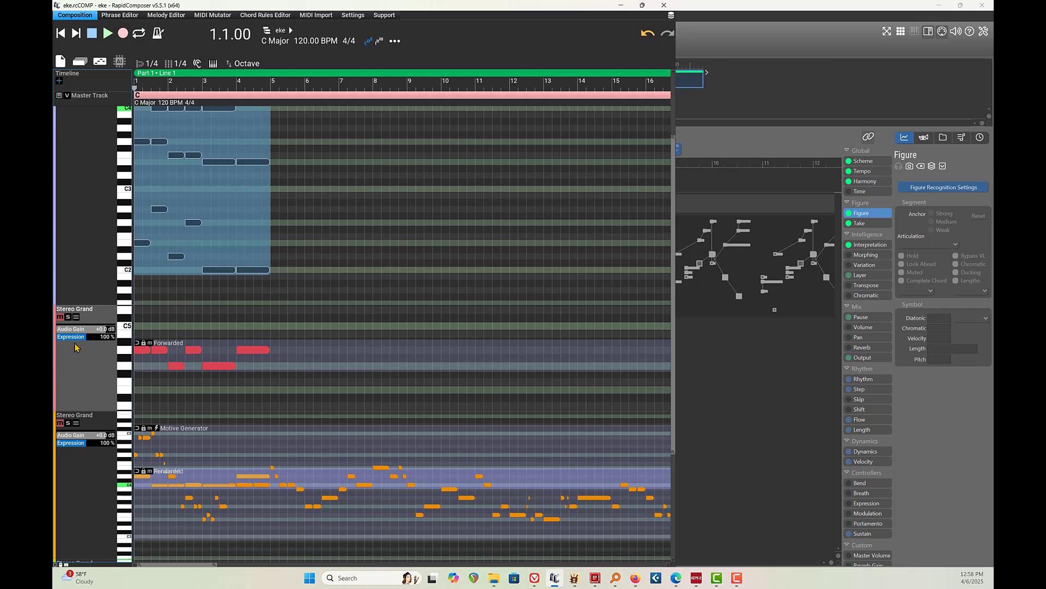
# - Review all note forwarding rules of the first Stereo Grand track, from the above-note rule to the below-note rule
pyautogui.scroll(1, 112, 222)
pyautogui.doubleClick(92, 172)
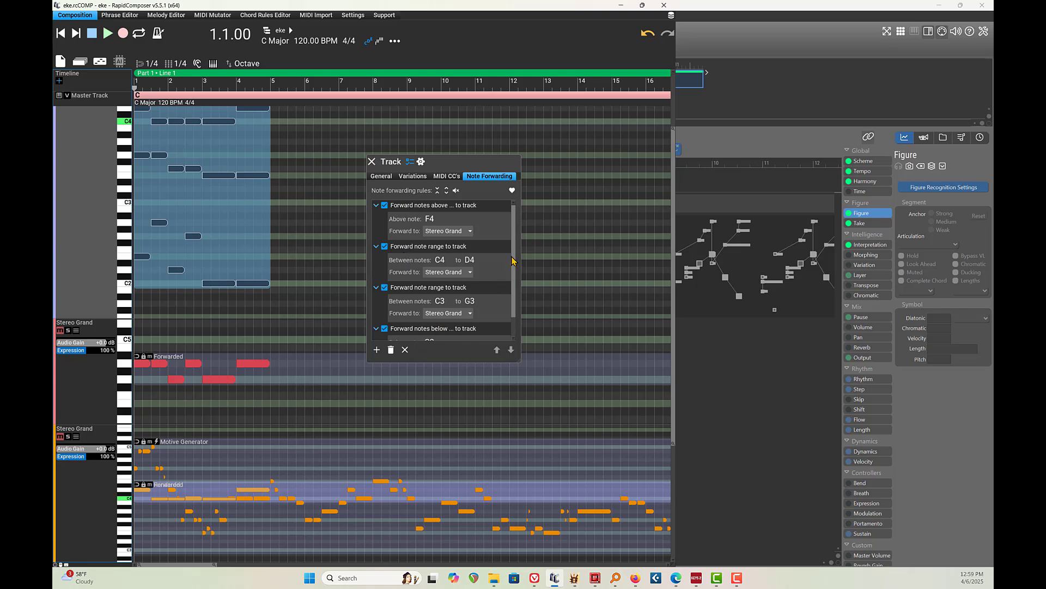
pyautogui.moveTo(513, 257); pyautogui.dragTo(516, 280)
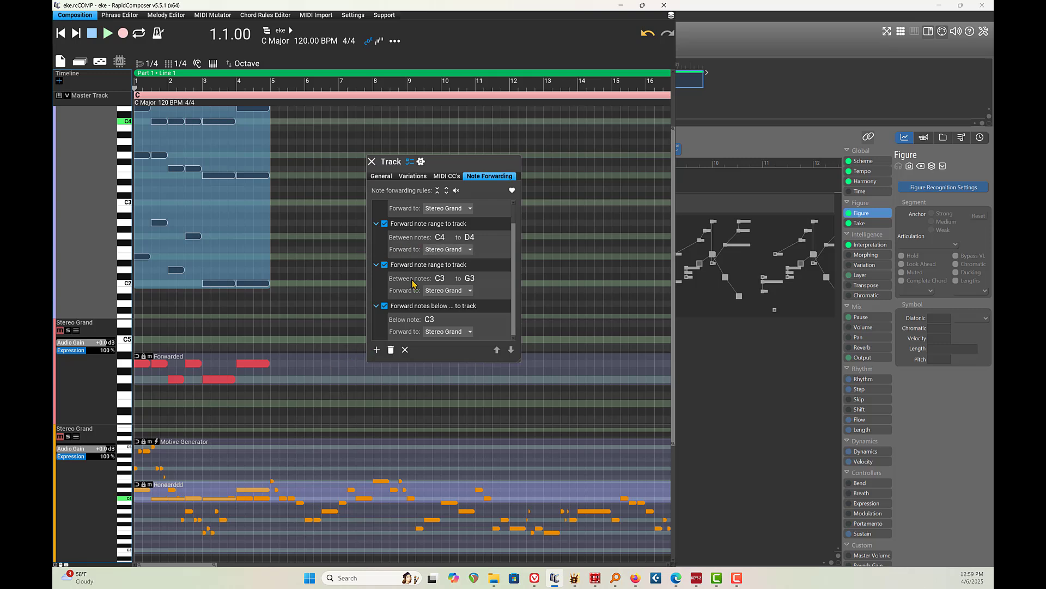
pyautogui.click(372, 161)
# - Examine how each forwarded phrase matches its rule, including the one overlapping the Motive Generator phrase on the third track
pyautogui.scroll(-3, 201, 335)
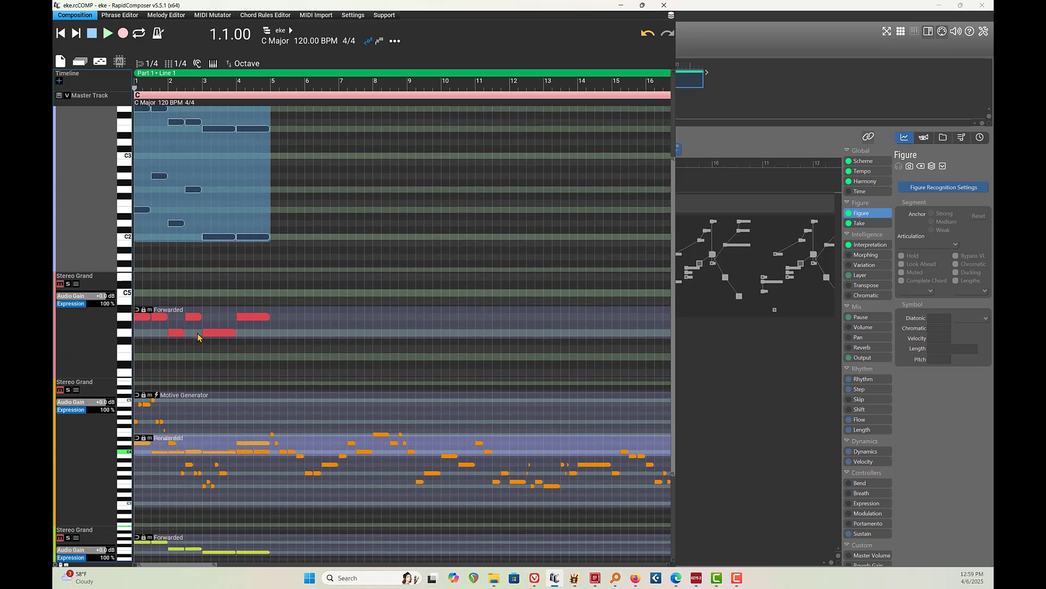
pyautogui.scroll(-8, 201, 326)
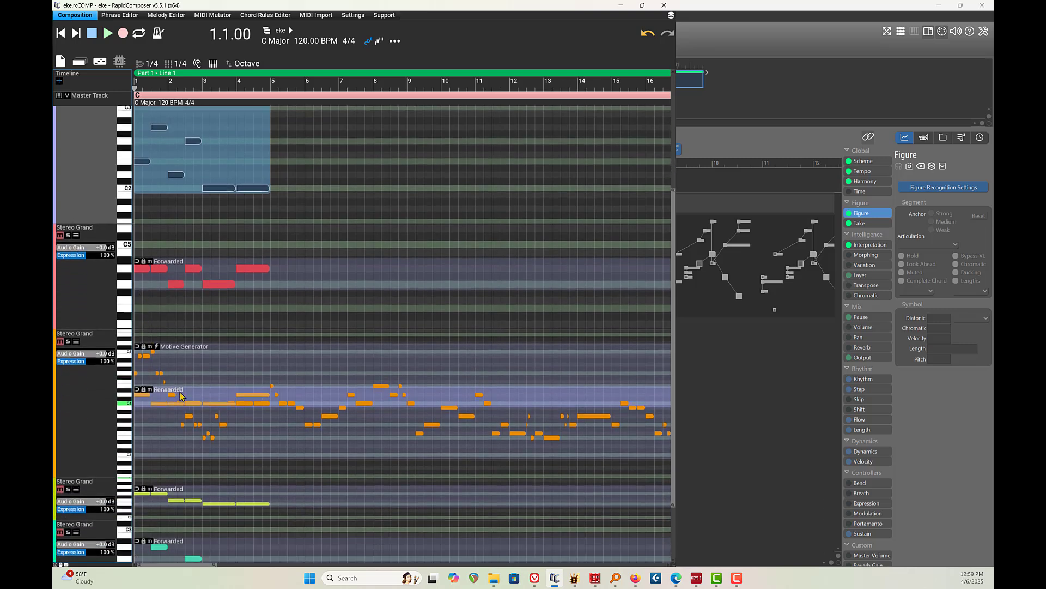
pyautogui.scroll(8, 191, 404)
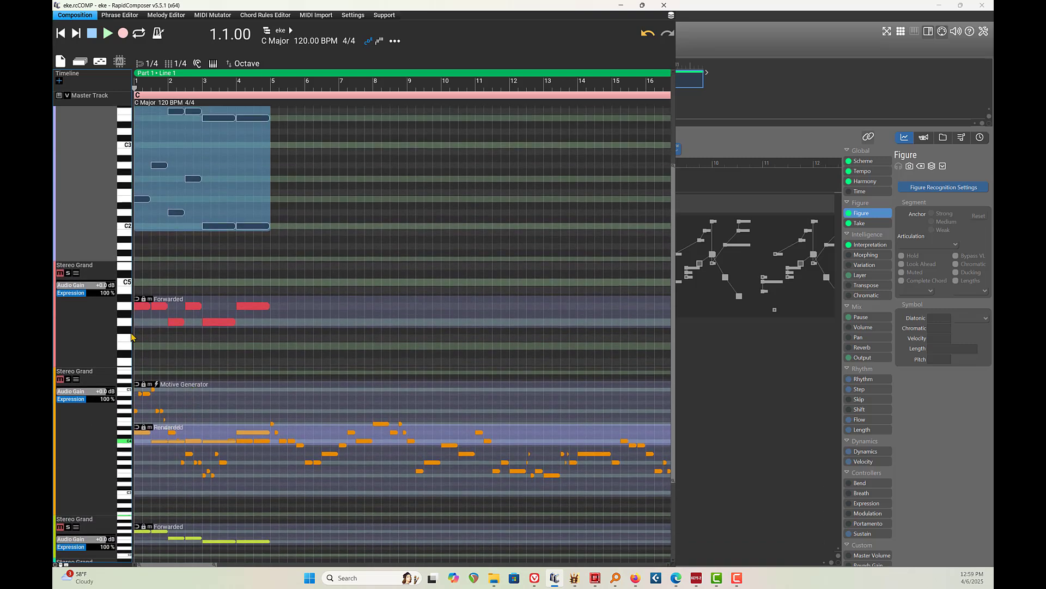
pyautogui.scroll(-4, 207, 371)
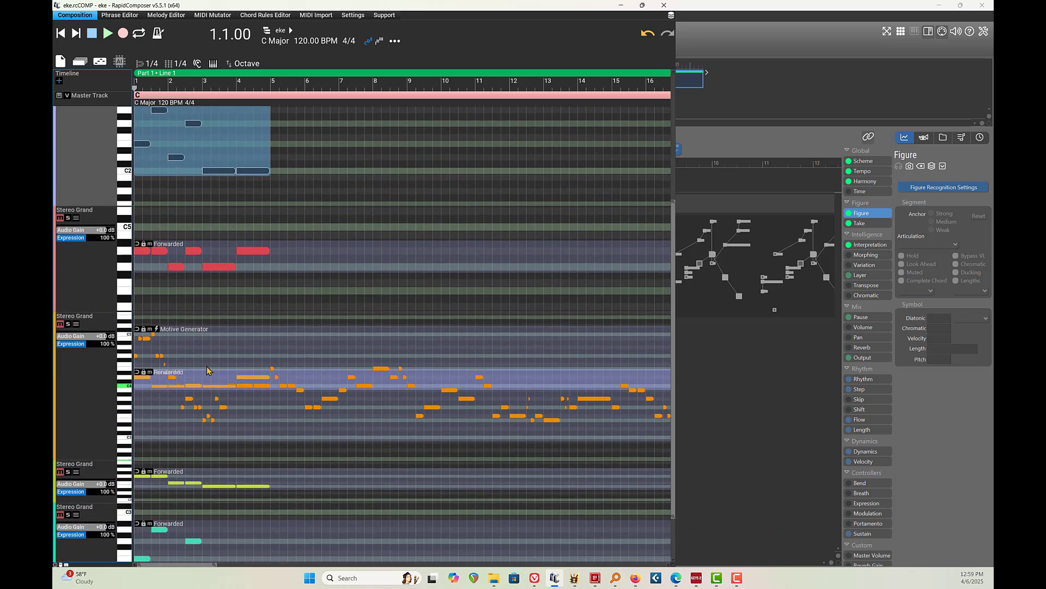
pyautogui.scroll(-2, 206, 369)
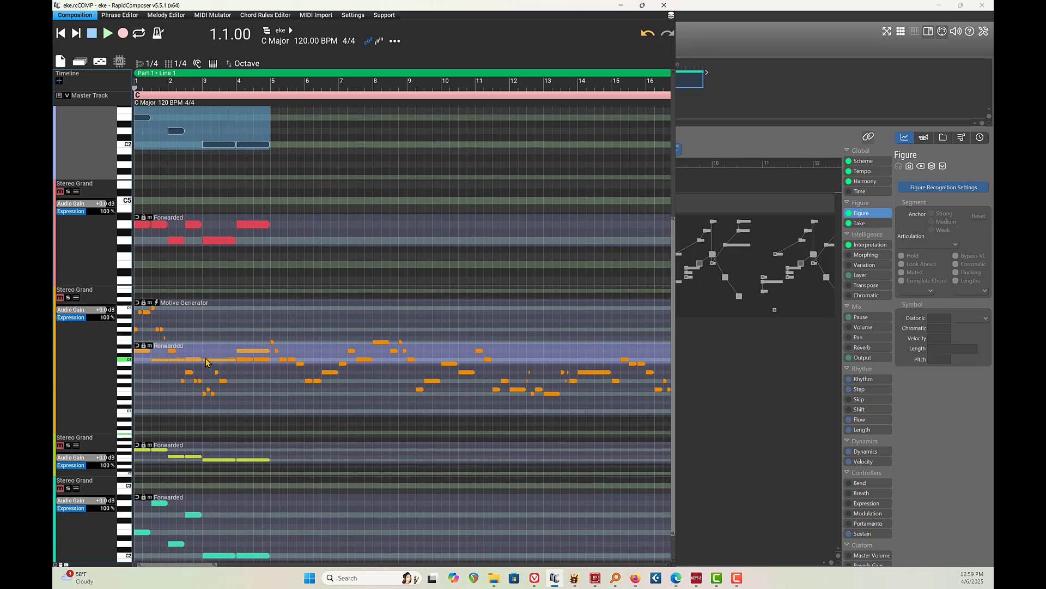
pyautogui.scroll(-2, 224, 459)
pyautogui.scroll(1, 225, 459)
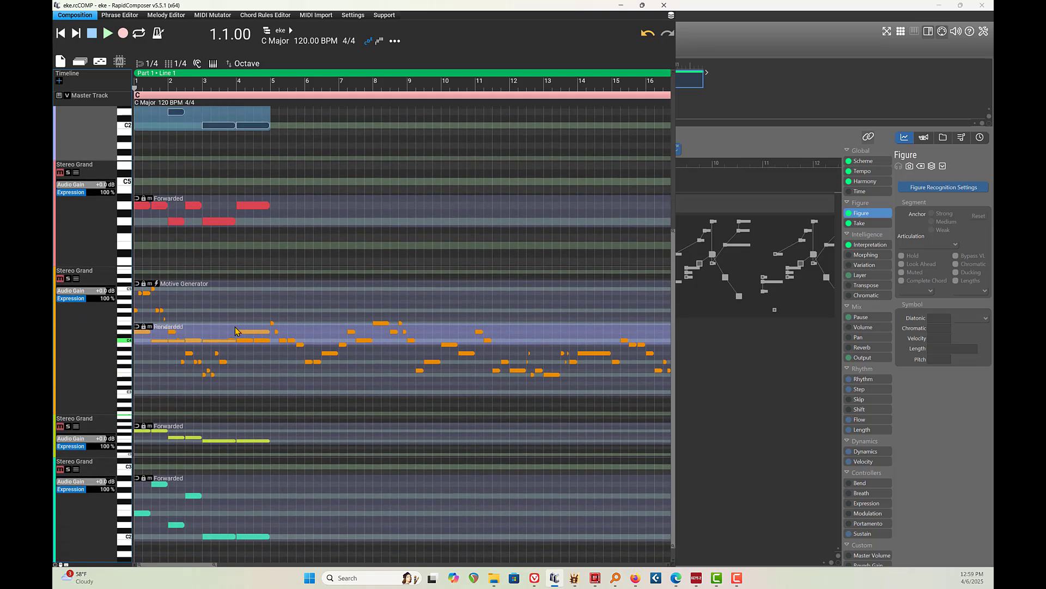
pyautogui.scroll(1, 199, 342)
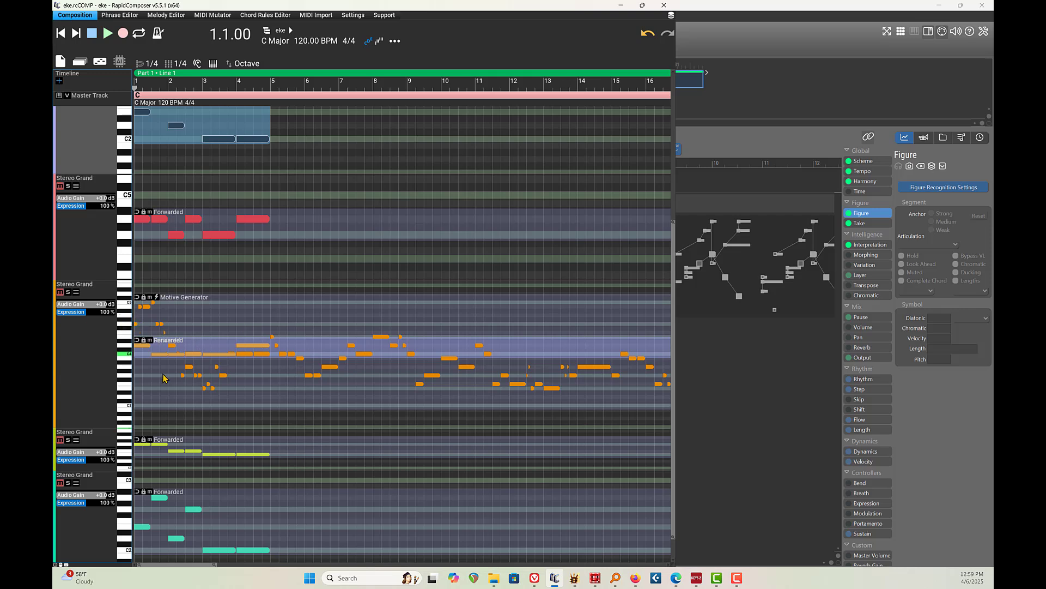
pyautogui.scroll(3, 205, 329)
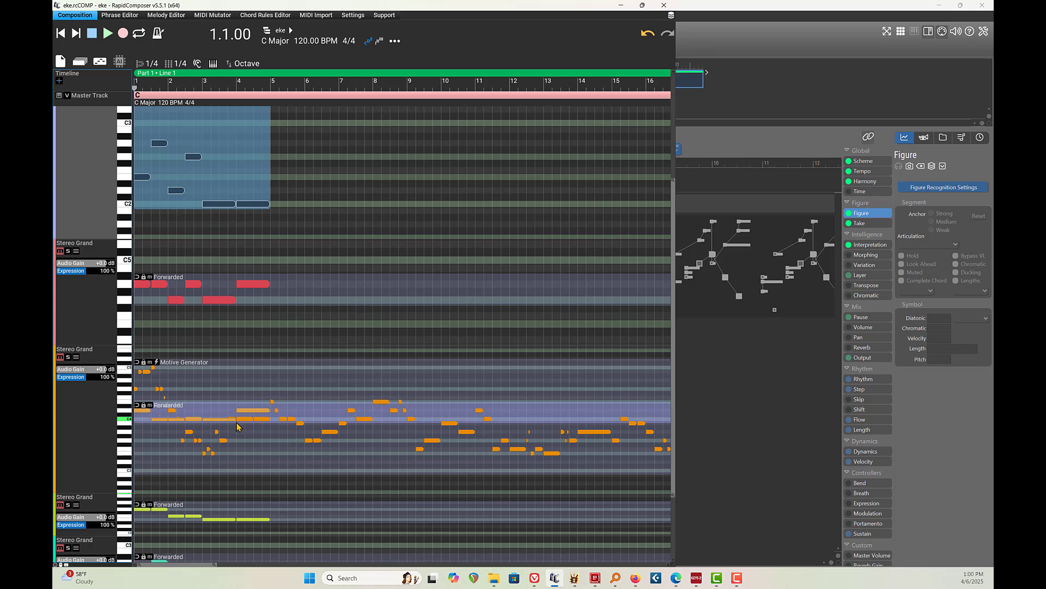
pyautogui.scroll(5, 237, 426)
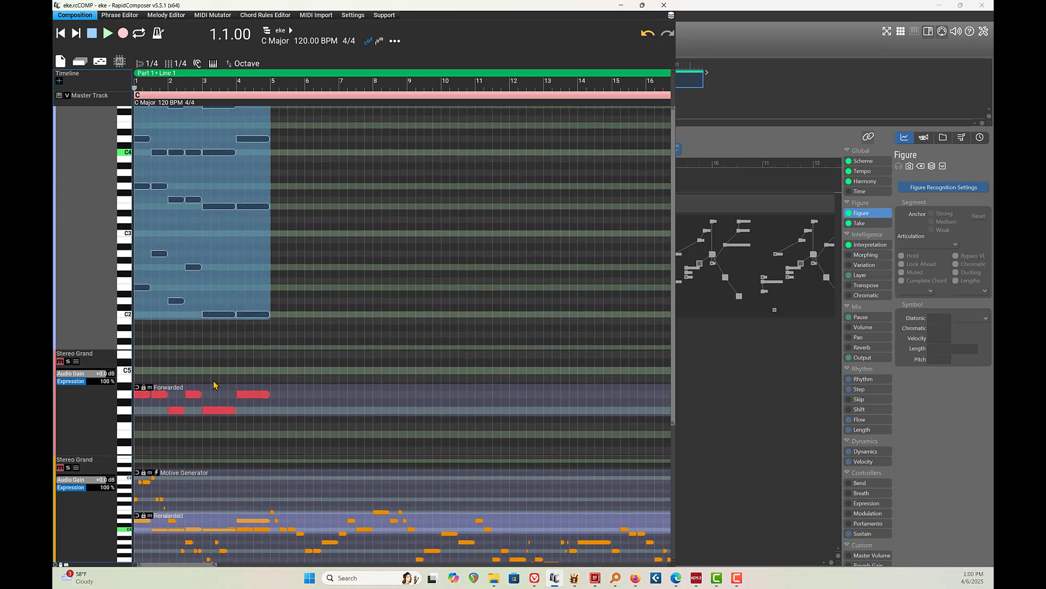
pyautogui.scroll(2, 162, 236)
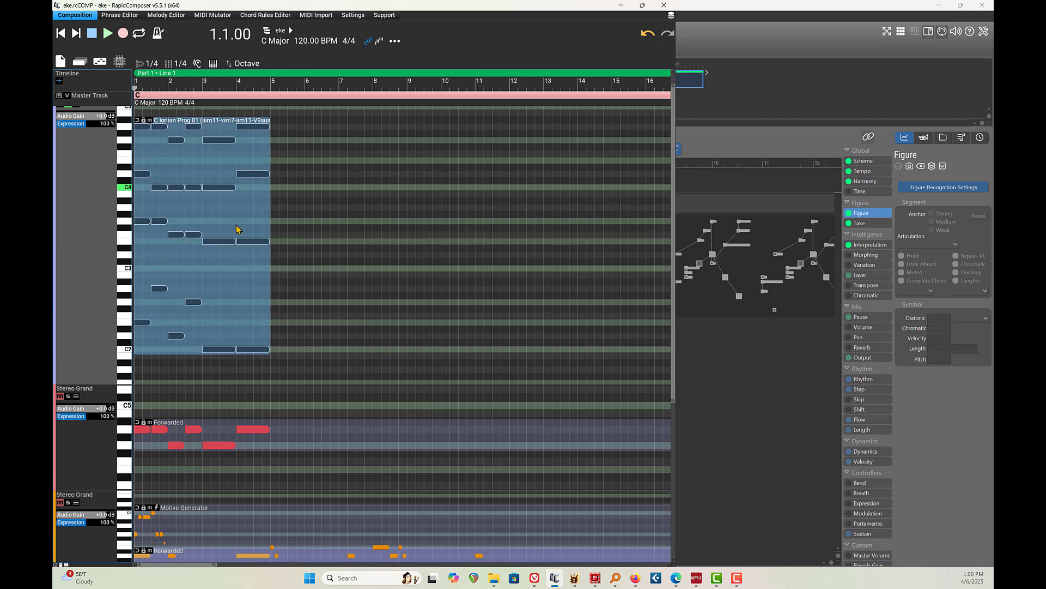
pyautogui.scroll(-3, 236, 435)
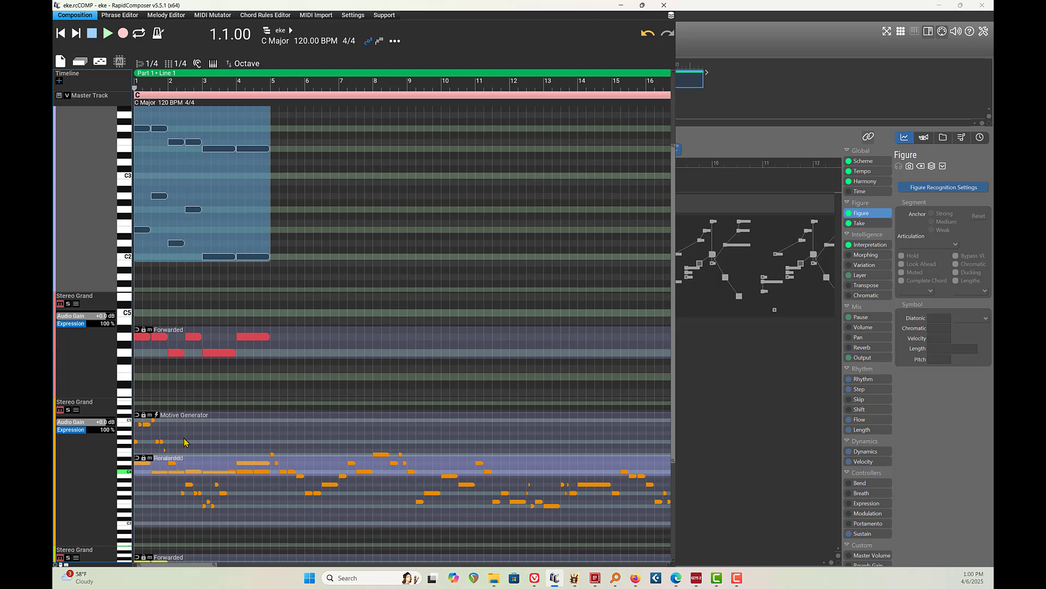
pyautogui.scroll(-1, 179, 437)
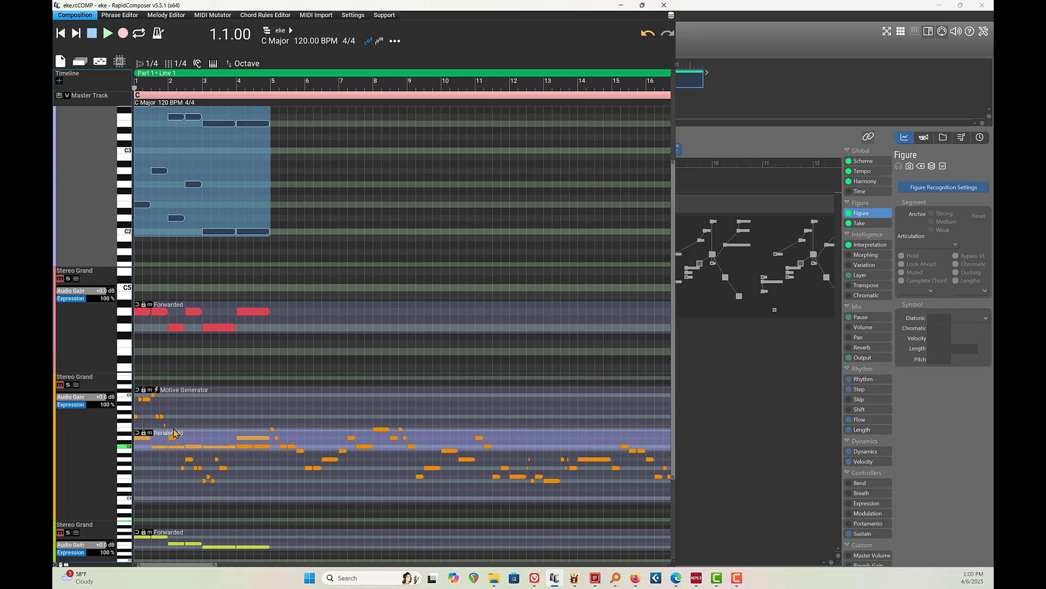
pyautogui.scroll(-2, 173, 433)
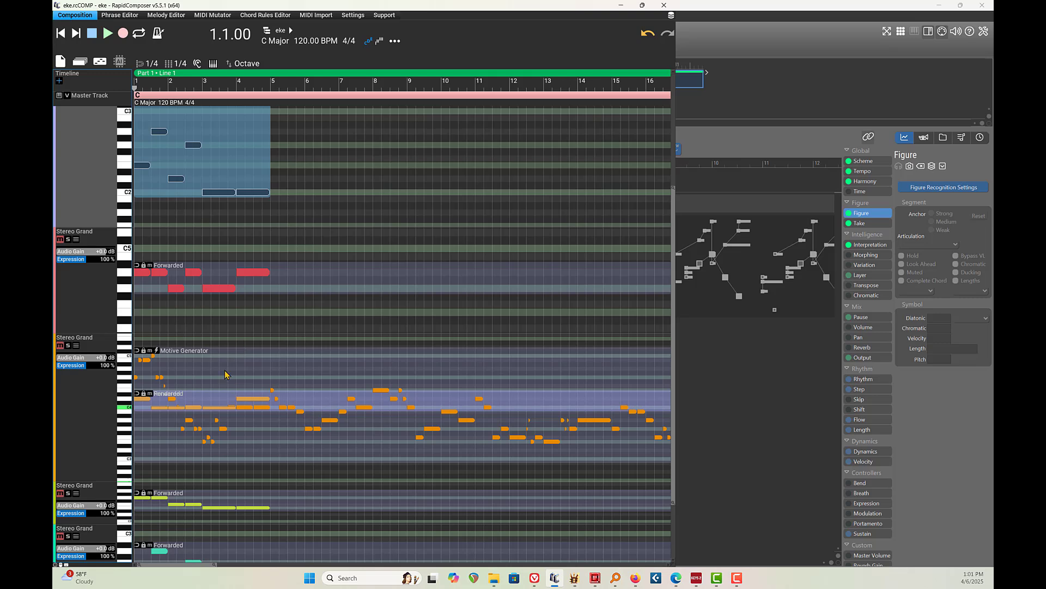
# - Render the Forwarded phrase on the second Stereo Grand track with variations and voicing
pyautogui.click(304, 278)
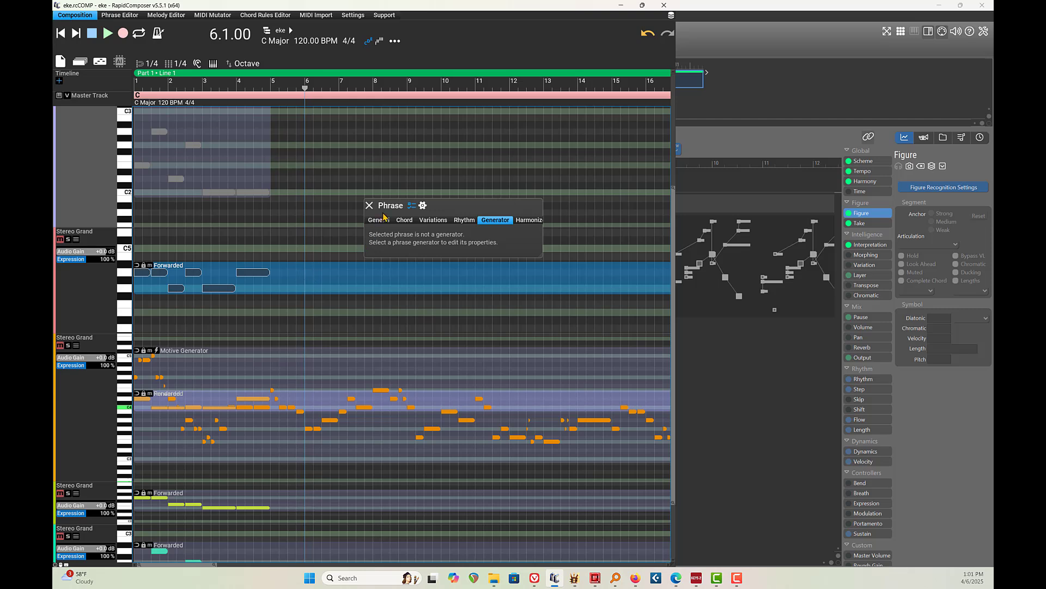
pyautogui.click(424, 207)
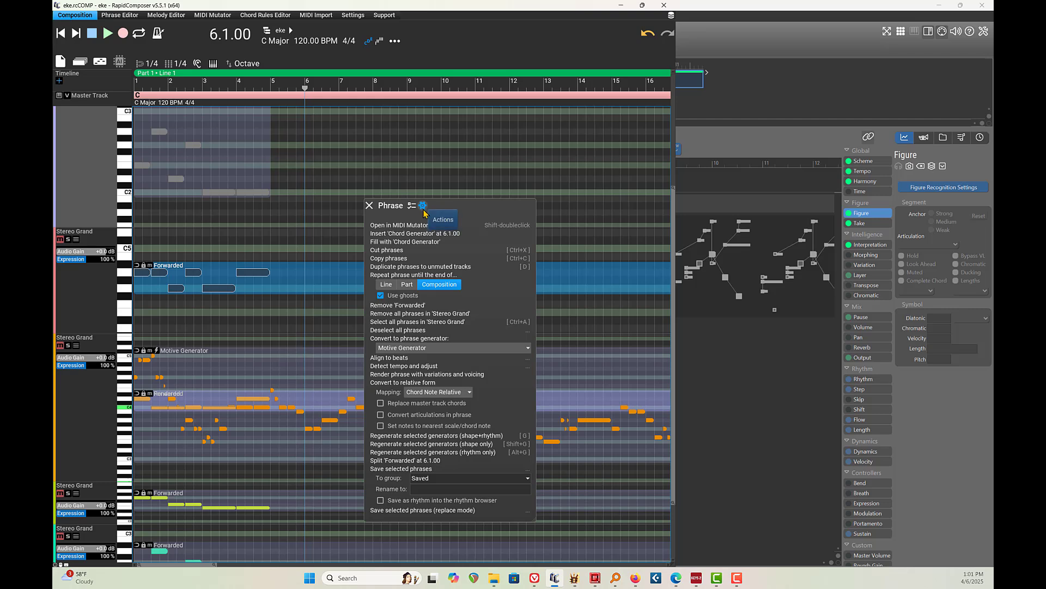
pyautogui.click(458, 375)
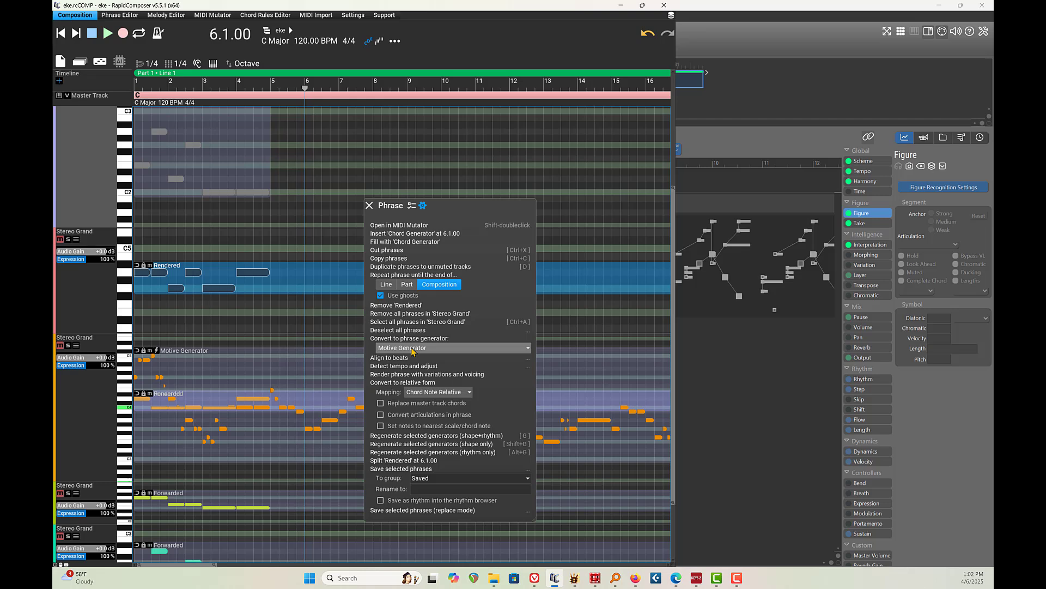
# - Look over the generator types available for converting the rendered phrase, and close the phrase settings without converting it
pyautogui.click(412, 351)
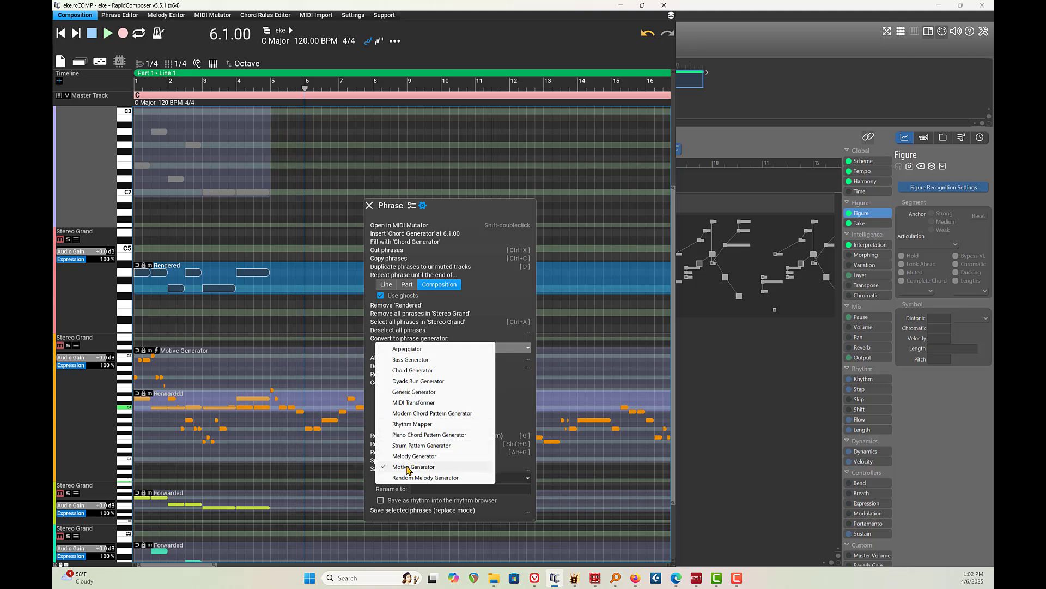
pyautogui.click(326, 338)
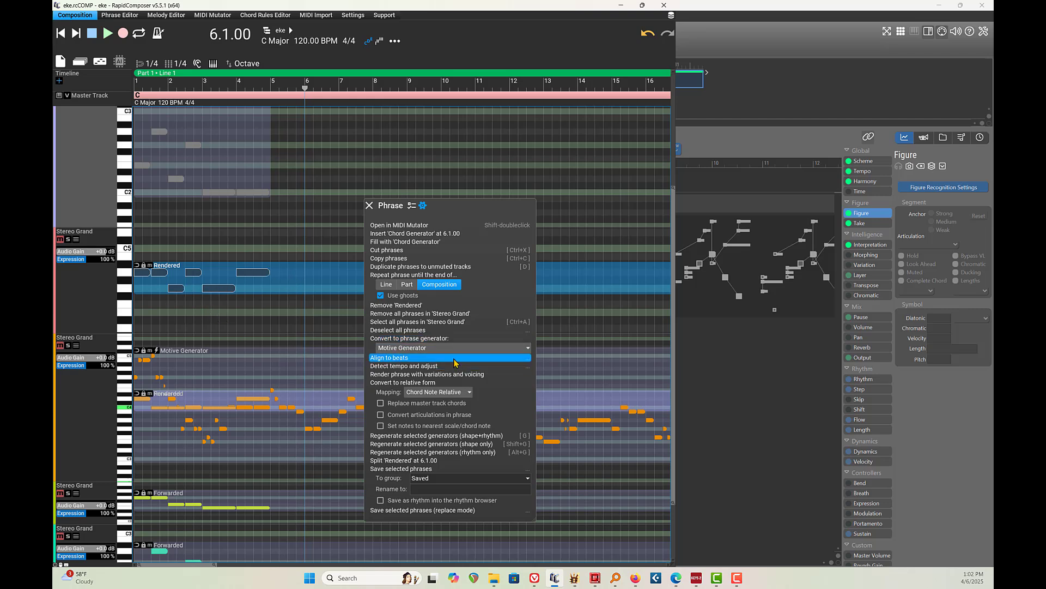
pyautogui.click(369, 206)
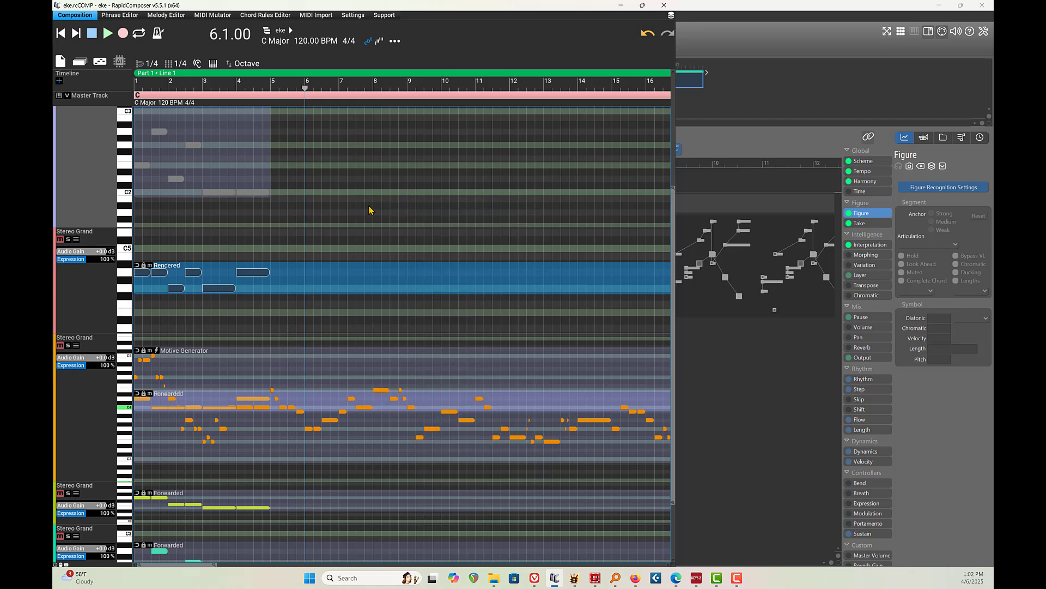
# - Return the playhead to the start of the composition and mute the first Stereo Grand track in place of its solo
pyautogui.click(60, 34)
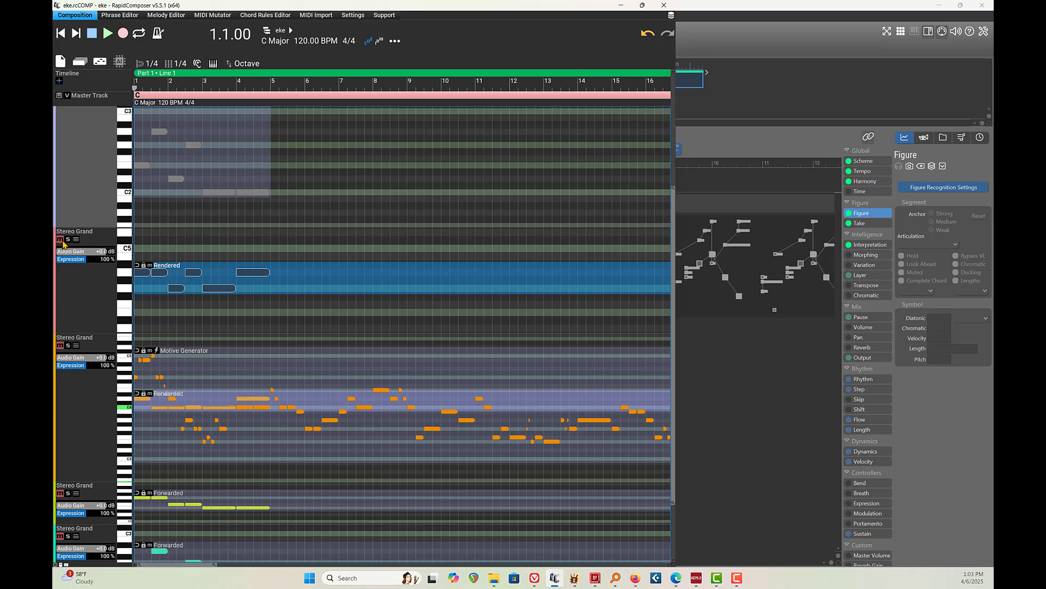
pyautogui.scroll(1, 86, 242)
pyautogui.scroll(4, 86, 242)
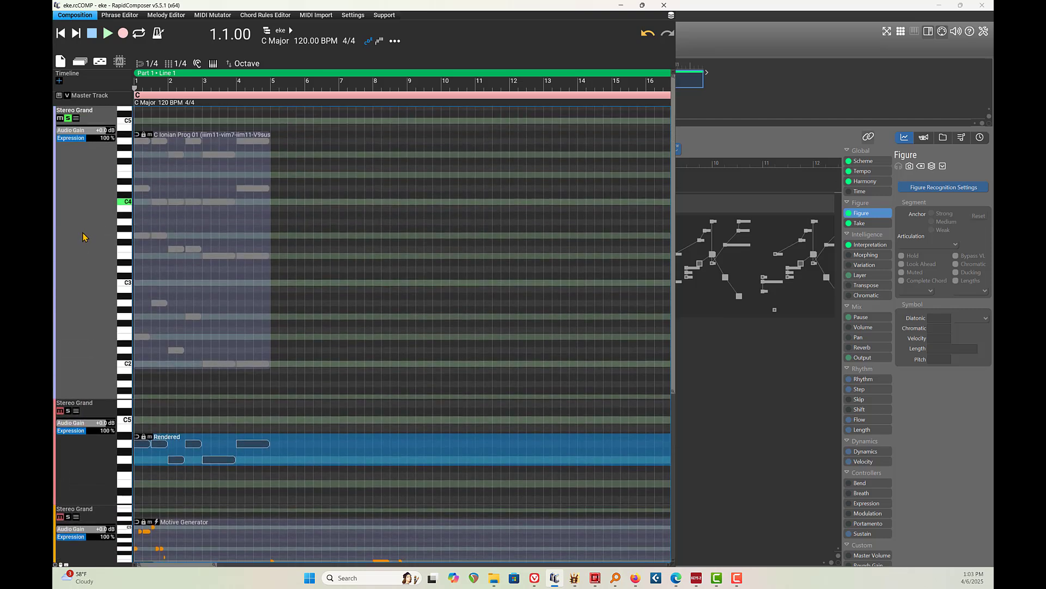
pyautogui.click(60, 118)
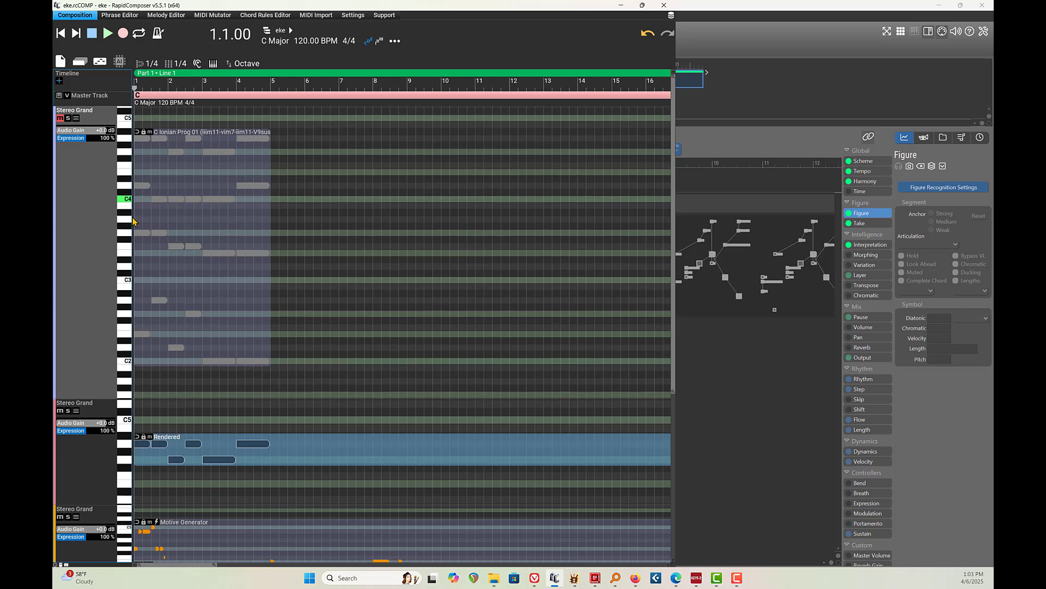
# - Play the composition from bar 1 to audition the Rendered, Motive Generator and Forwarded phrases with the first track muted
pyautogui.scroll(-2, 203, 297)
pyautogui.scroll(-8, 184, 421)
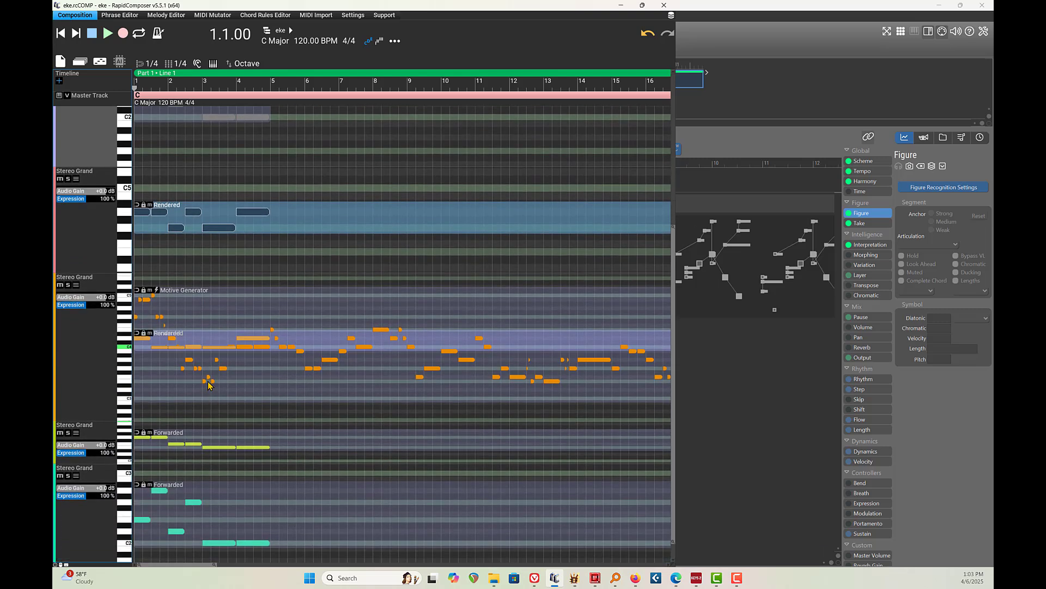
pyautogui.scroll(-1, 230, 467)
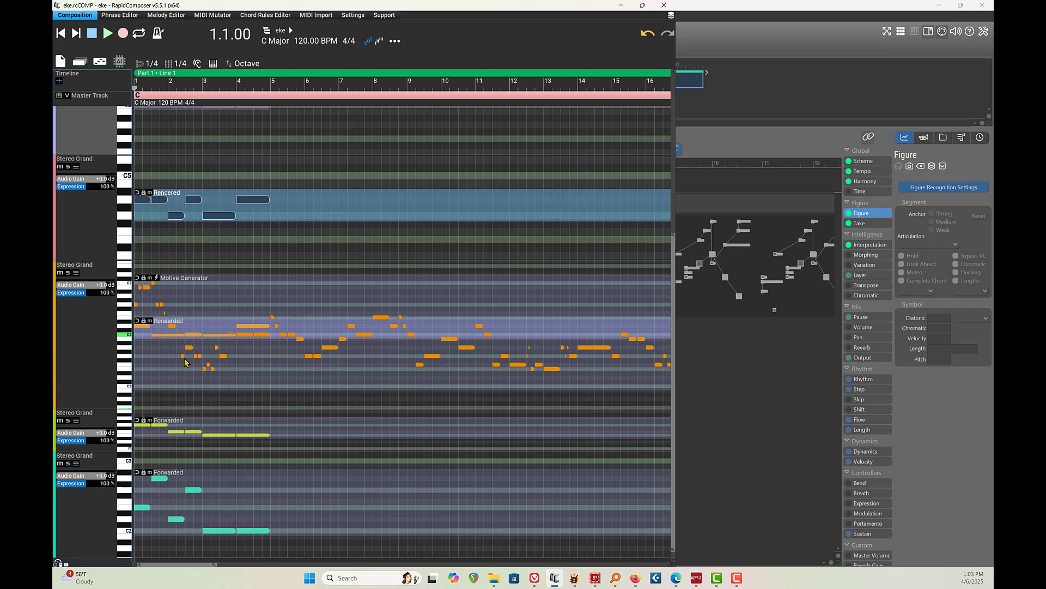
pyautogui.scroll(1, 185, 362)
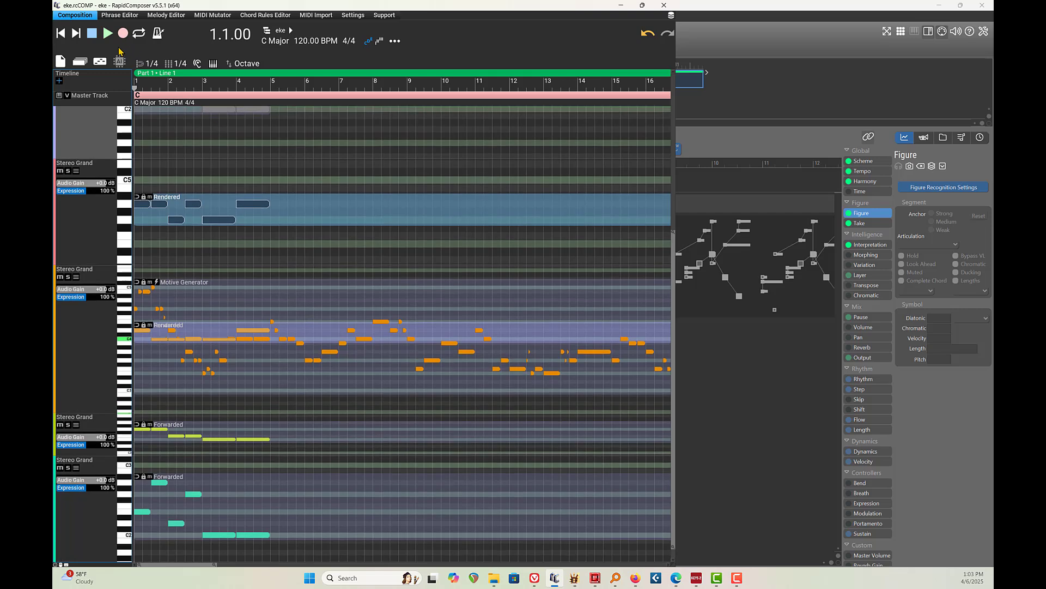
pyautogui.click(107, 33)
pyautogui.scroll(2, 213, 374)
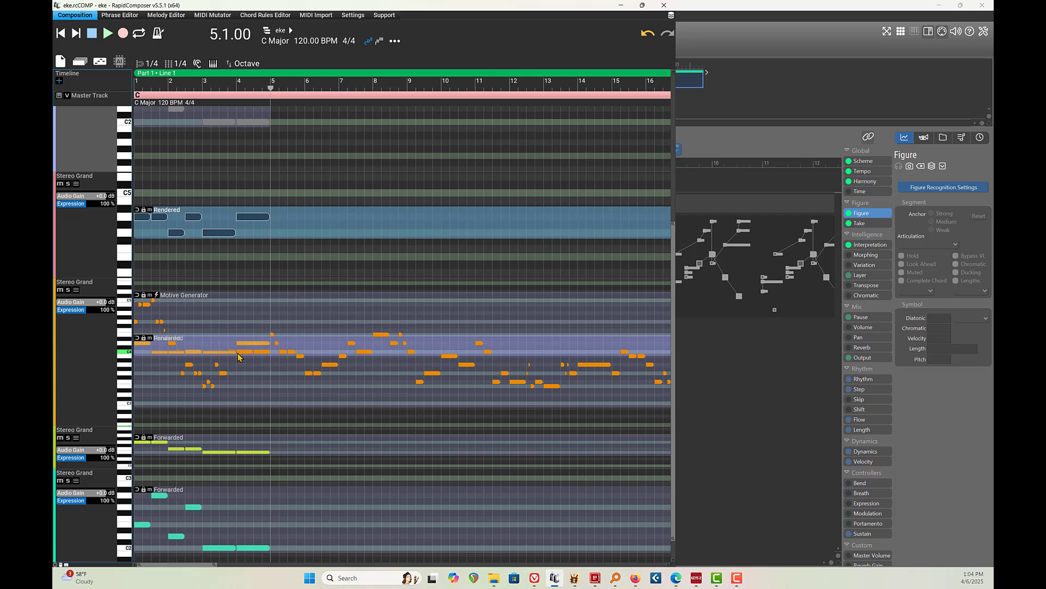
# - Return the playhead to the start of the composition and play the unmuted tracks once more
pyautogui.scroll(-1, 260, 365)
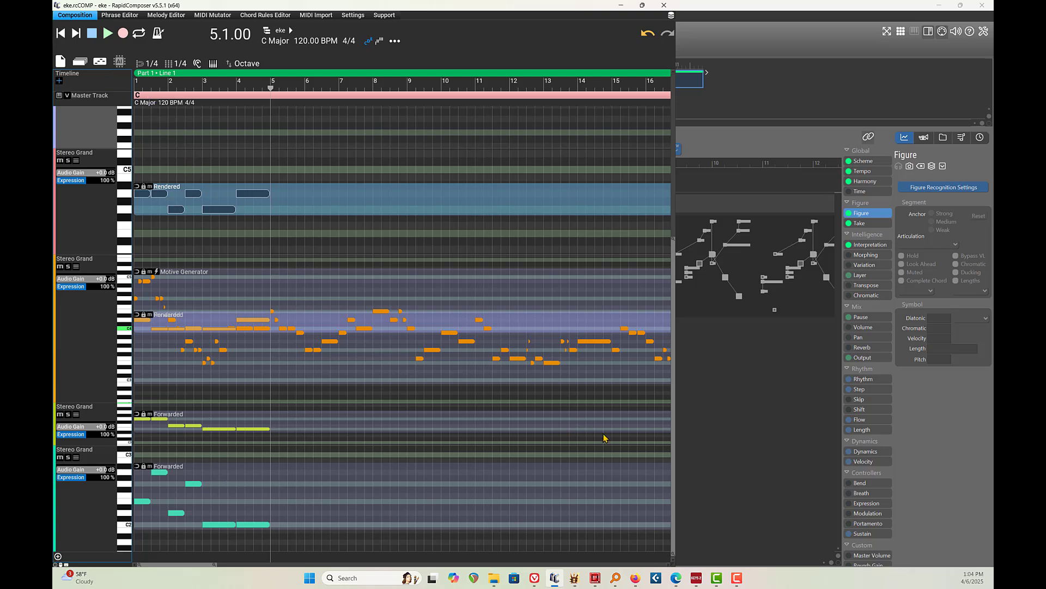
pyautogui.click(92, 34)
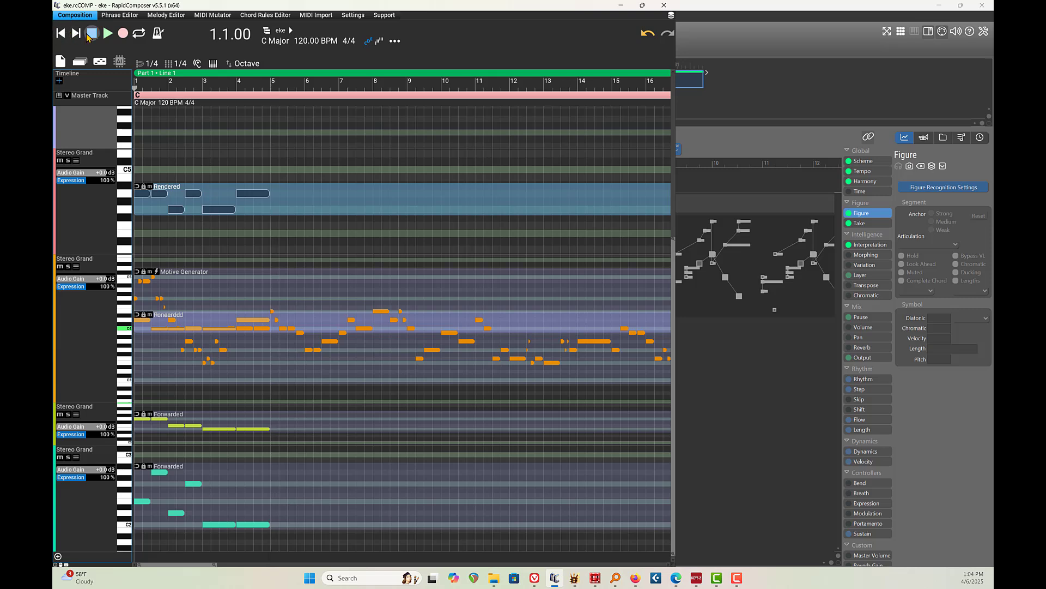
pyautogui.click(108, 34)
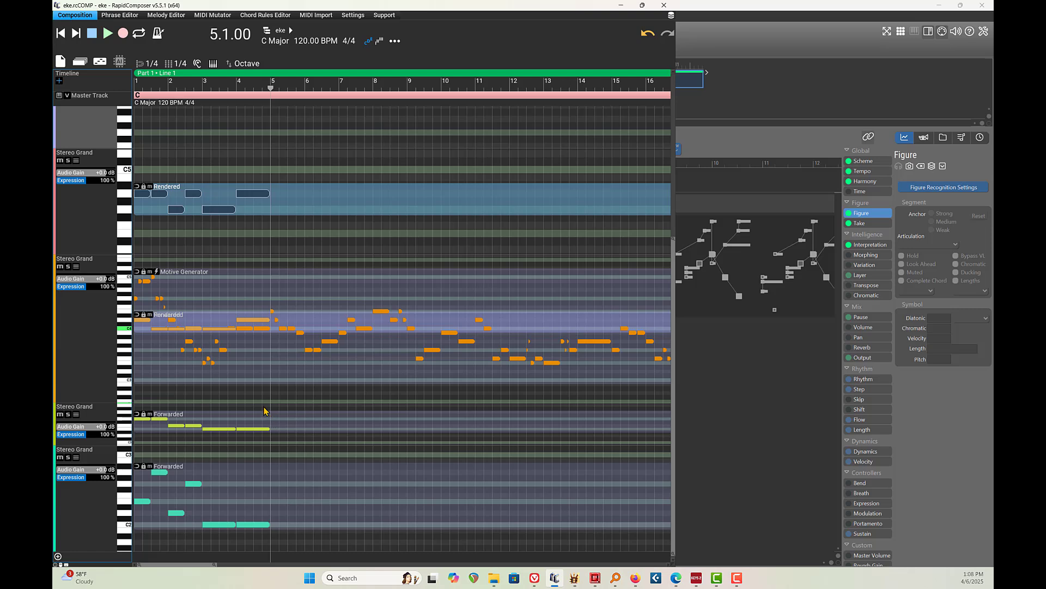
pyautogui.scroll(-1, 265, 408)
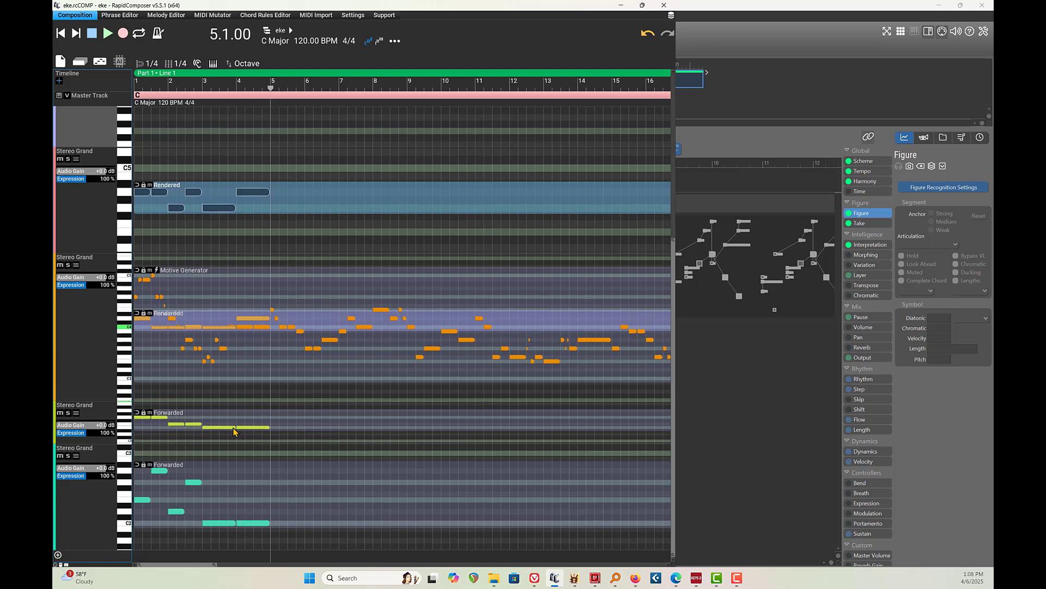
pyautogui.scroll(3, 231, 433)
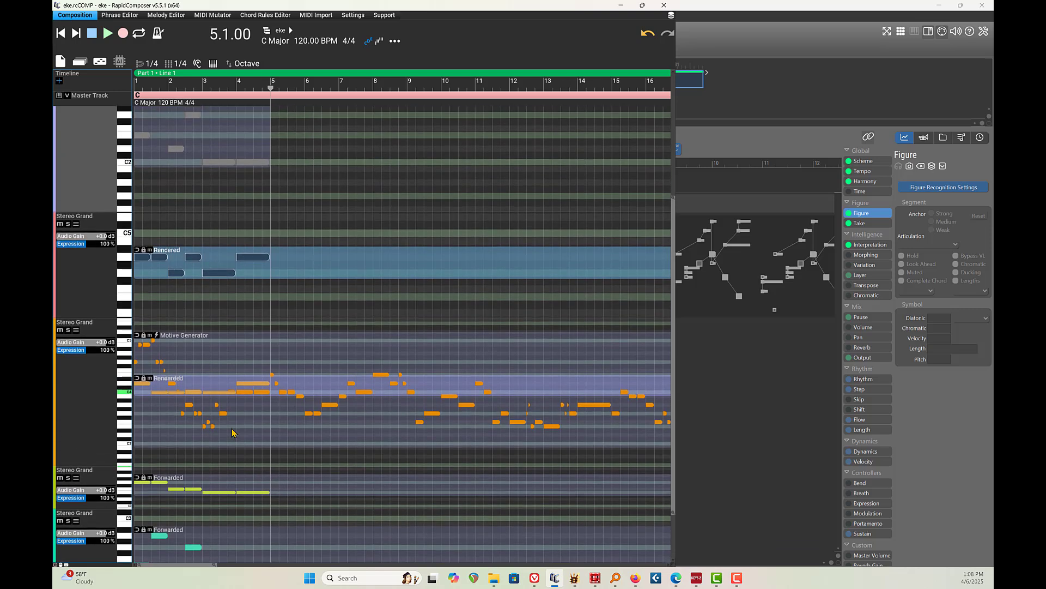
pyautogui.scroll(4, 232, 432)
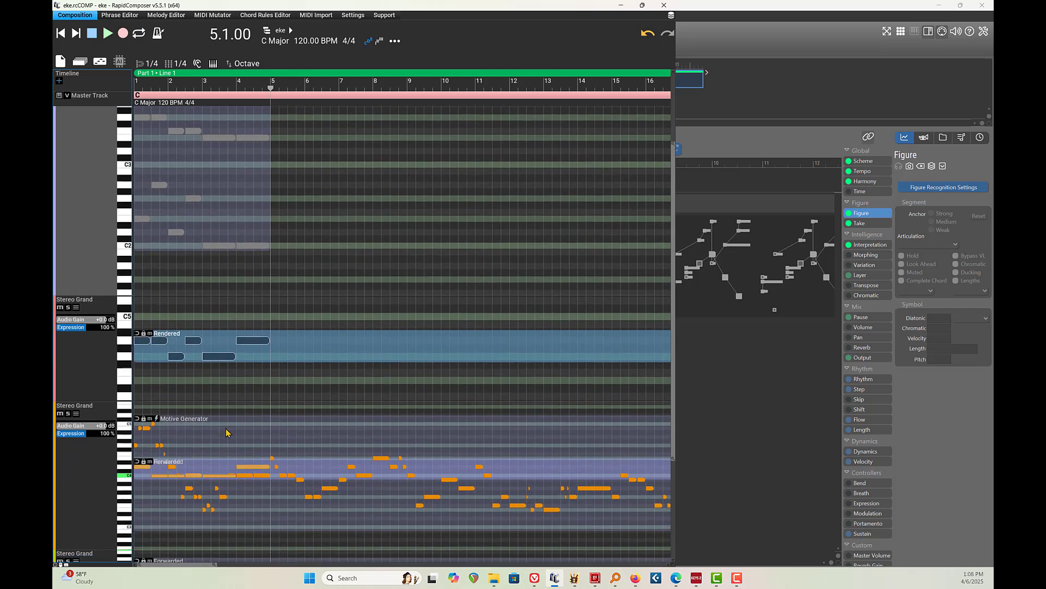
pyautogui.scroll(-1, 226, 432)
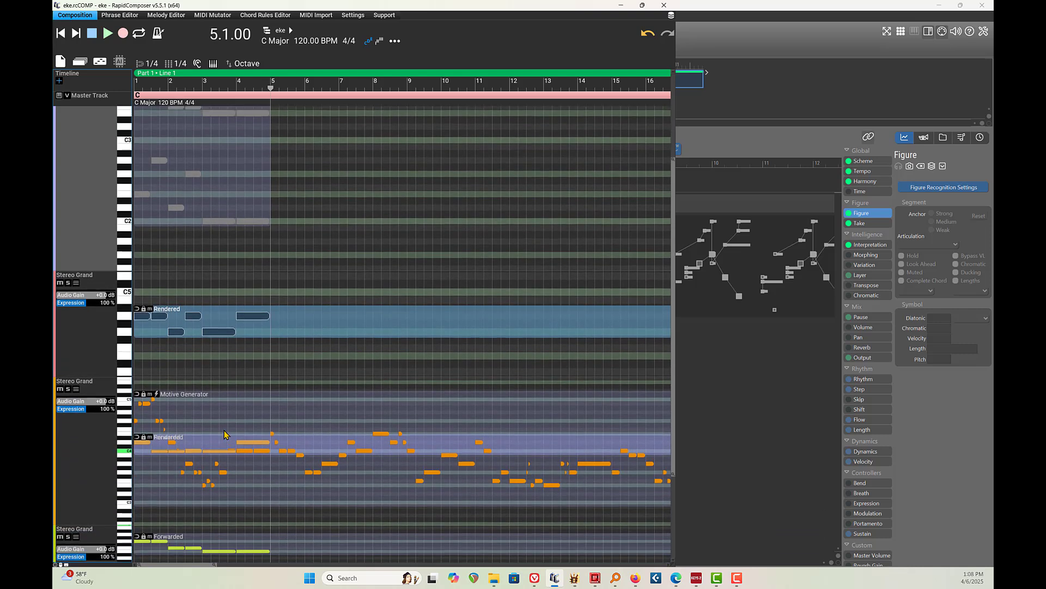
pyautogui.scroll(-3, 224, 434)
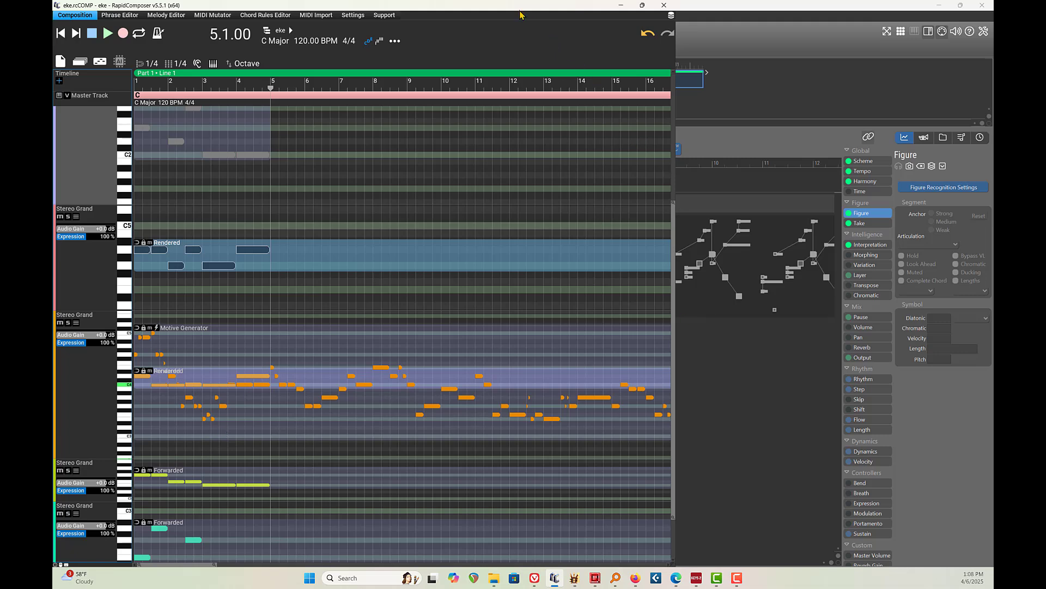
# - Reposition the RapidComposer window within the screen and make it taller to show more of the lower Forwarded tracks
pyautogui.moveTo(511, 7); pyautogui.dragTo(676, 75)
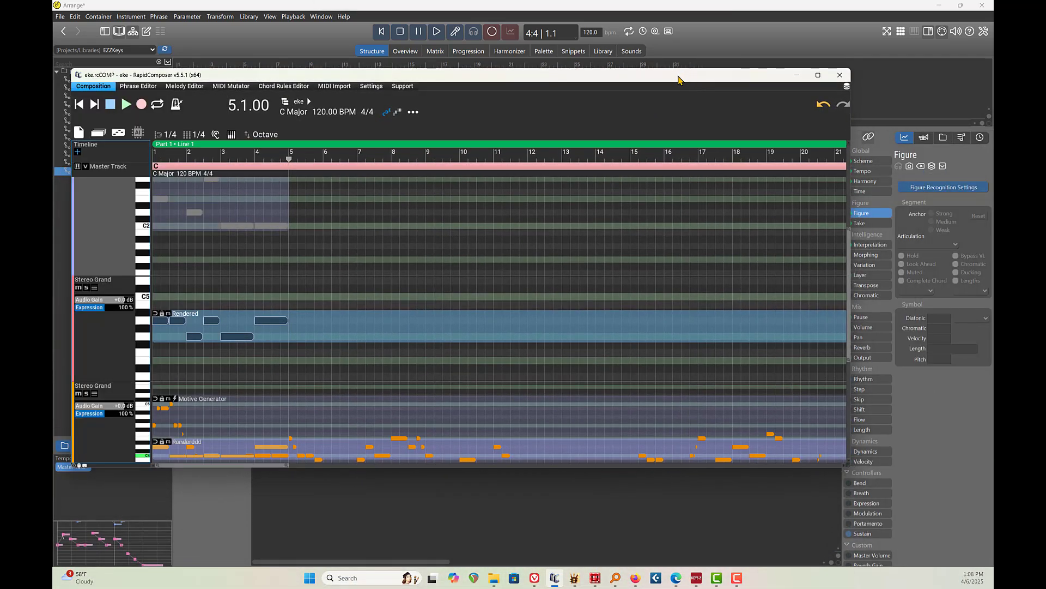
pyautogui.scroll(-3, 426, 339)
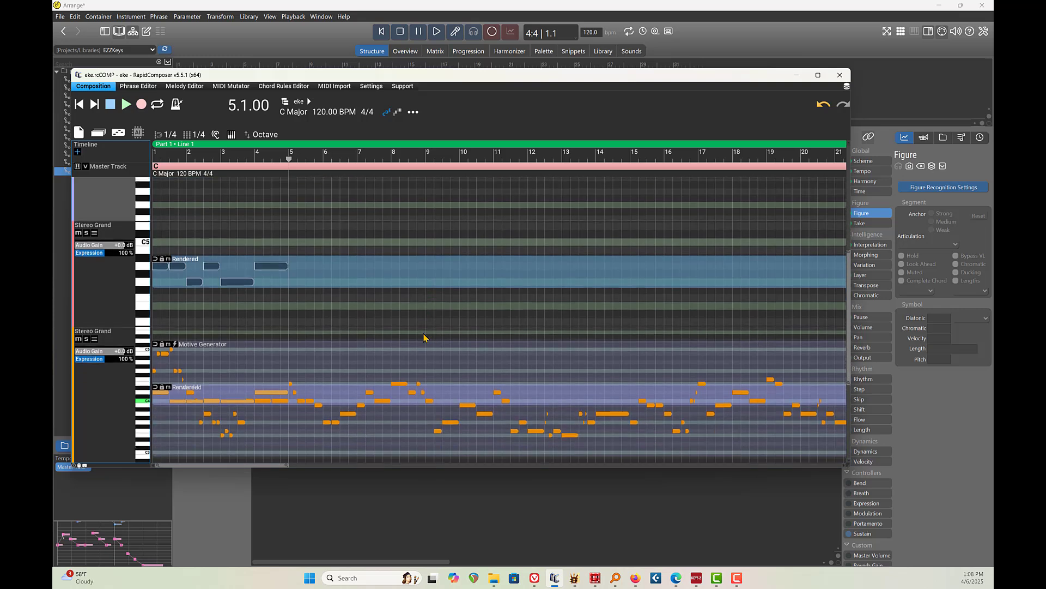
pyautogui.scroll(-1, 425, 342)
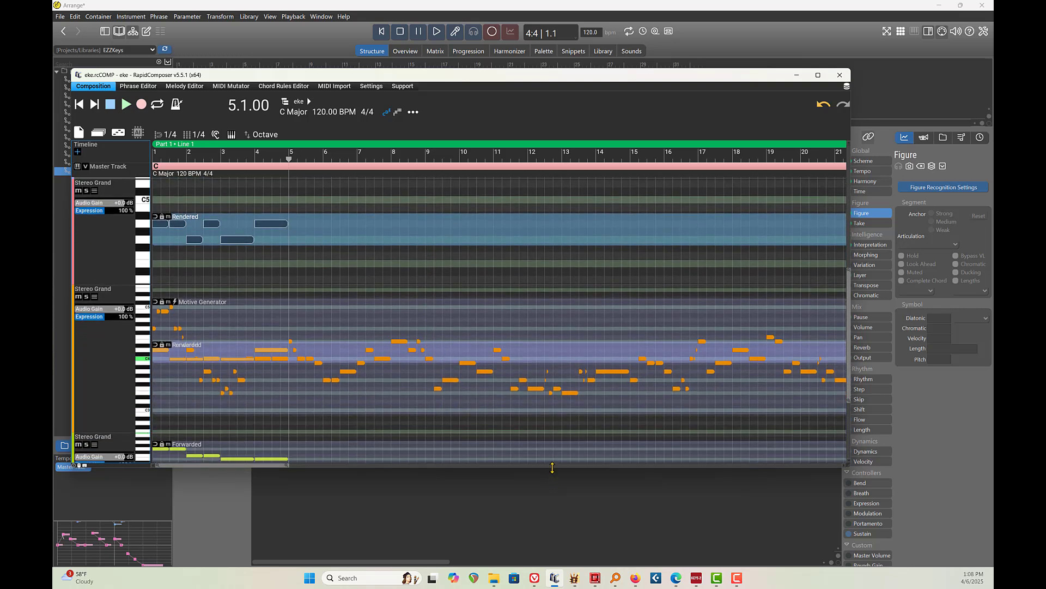
pyautogui.moveTo(553, 467); pyautogui.dragTo(537, 533)
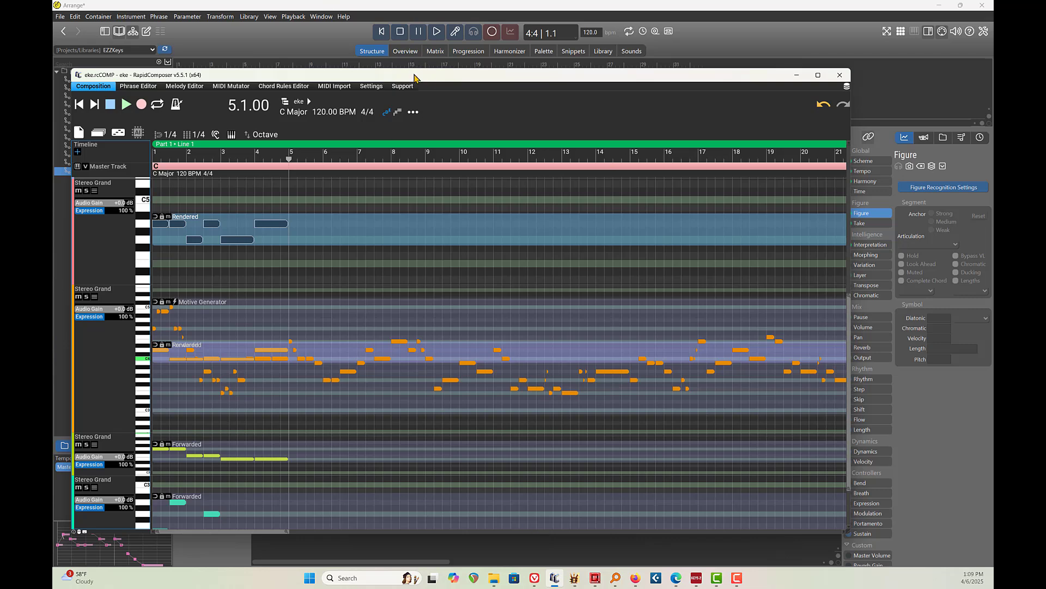
pyautogui.moveTo(414, 78); pyautogui.dragTo(417, 52)
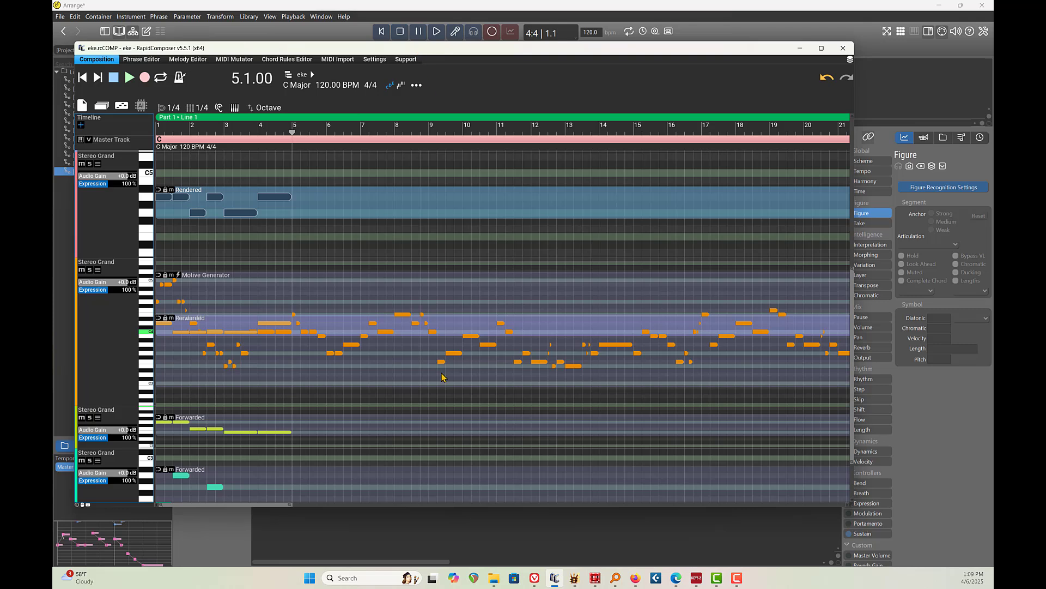